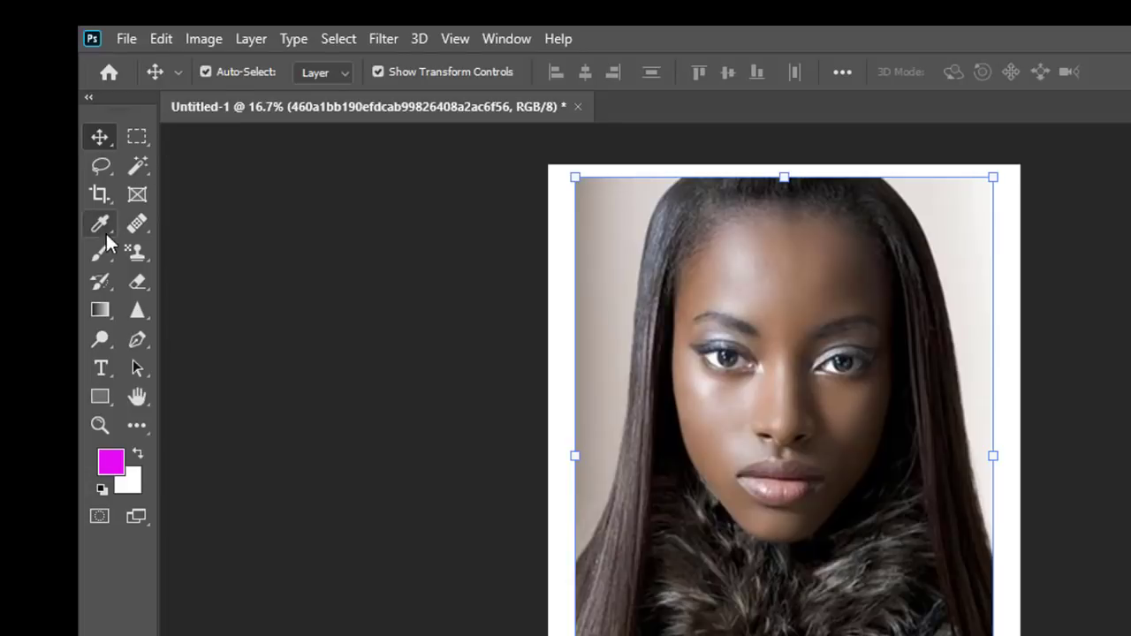
Step: Choose the Soft Round 90 px brush and raise its hardness from 0% to 5%
left_click(101, 255)
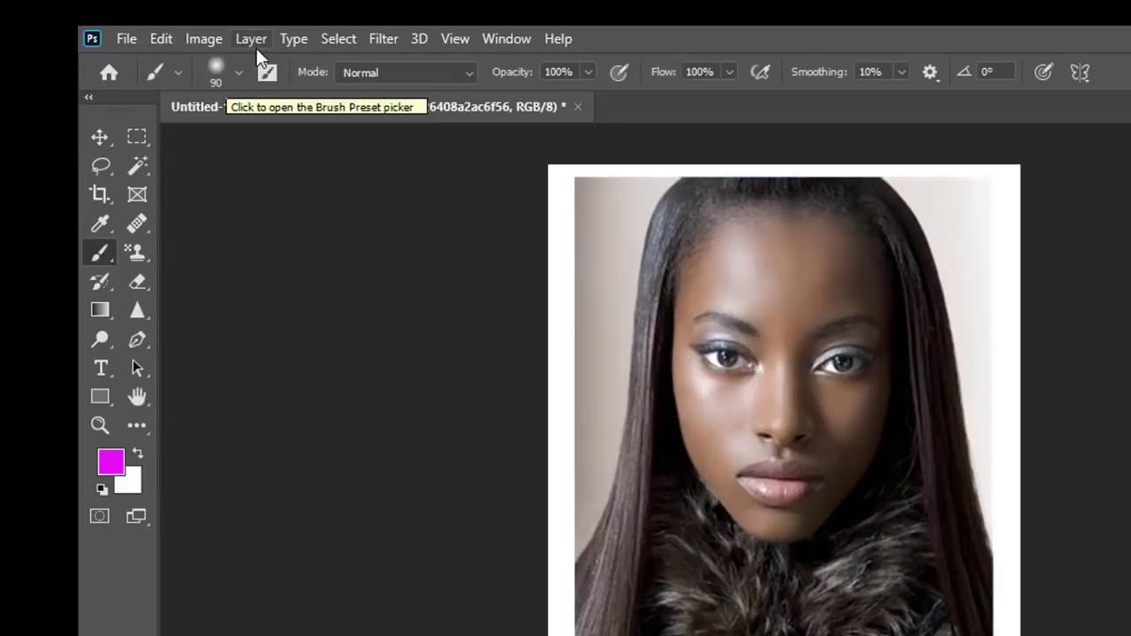
left_click(237, 71)
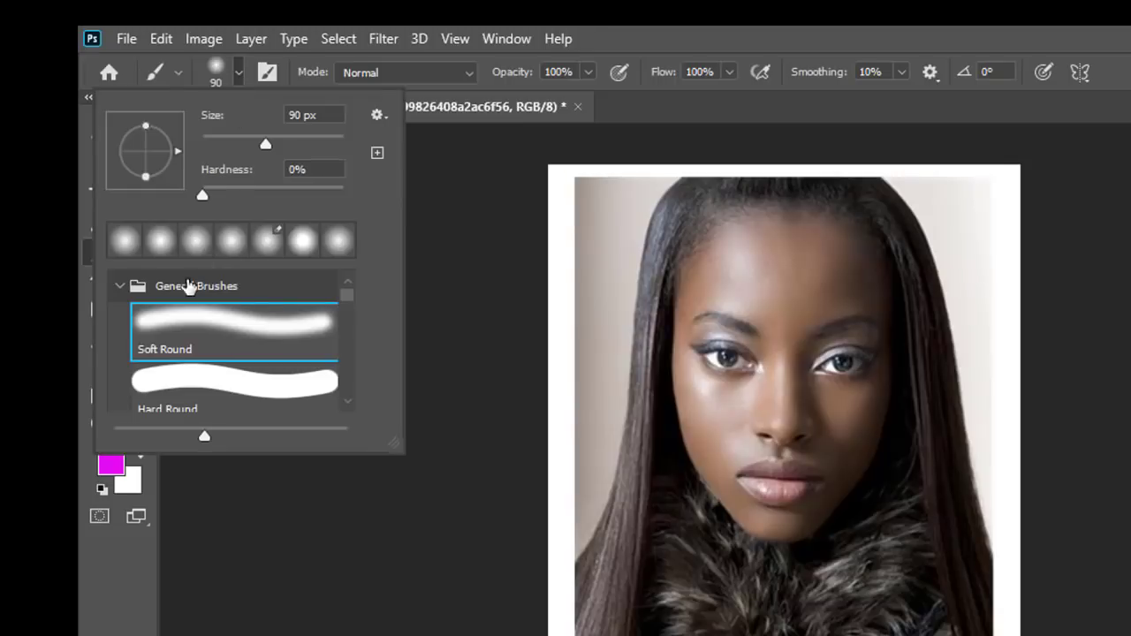
left_click(178, 317)
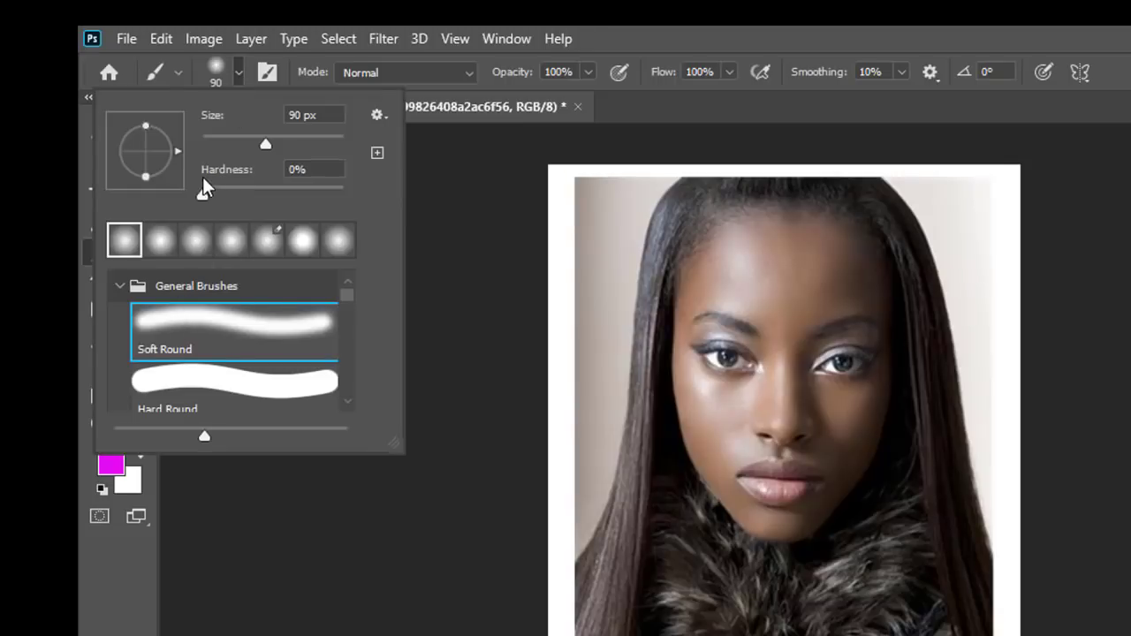
left_click_drag(202, 194, 205, 193)
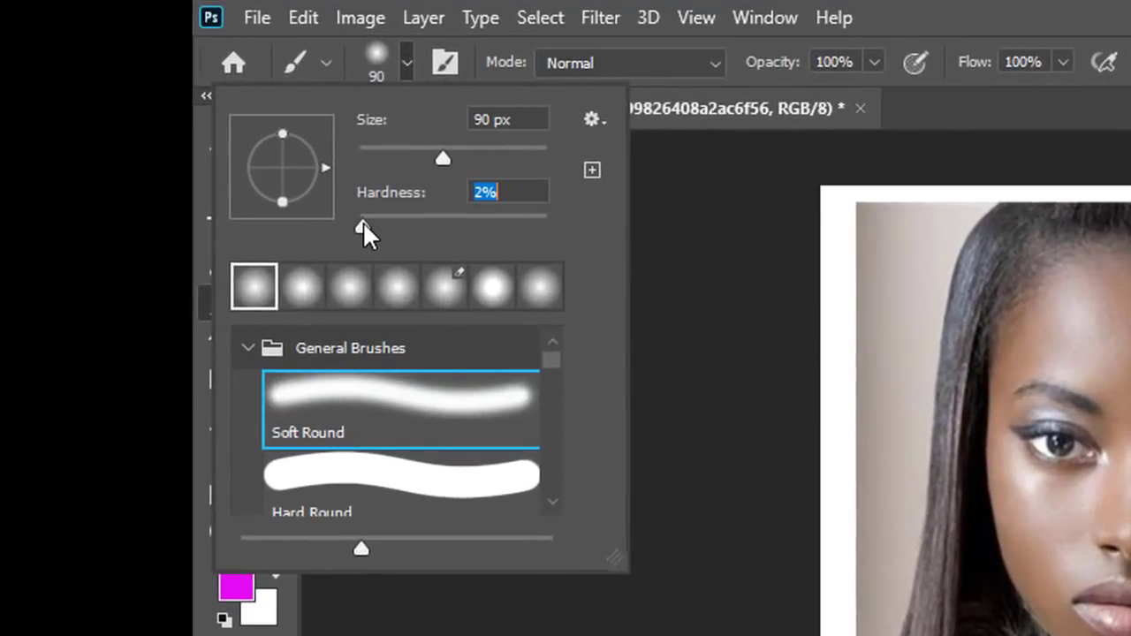
left_click_drag(363, 228, 366, 226)
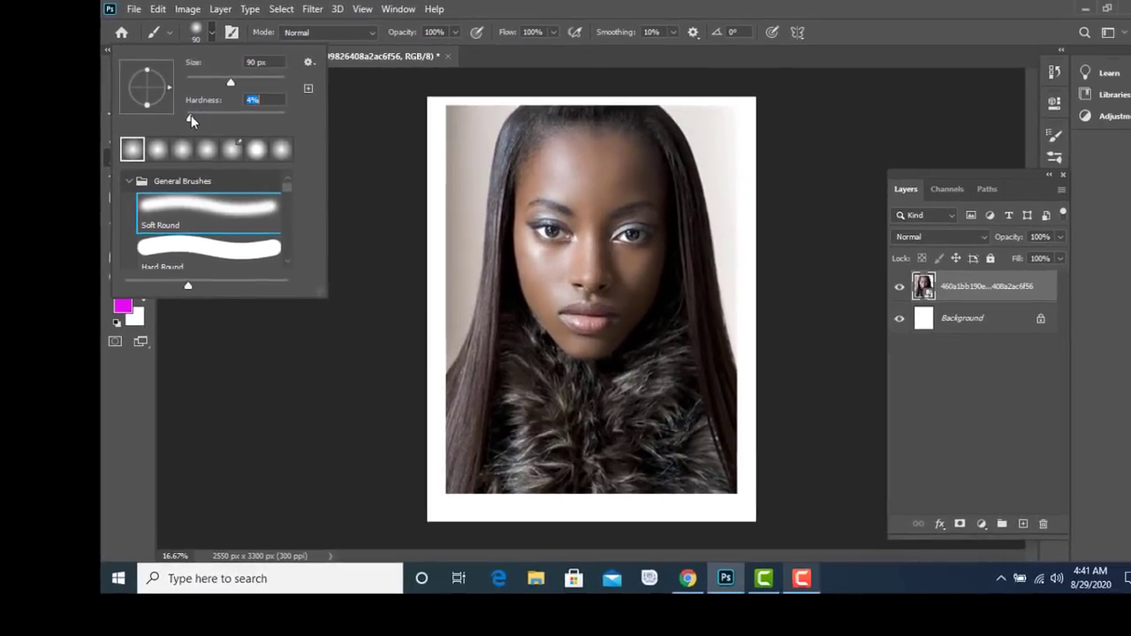
left_click_drag(190, 115, 192, 115)
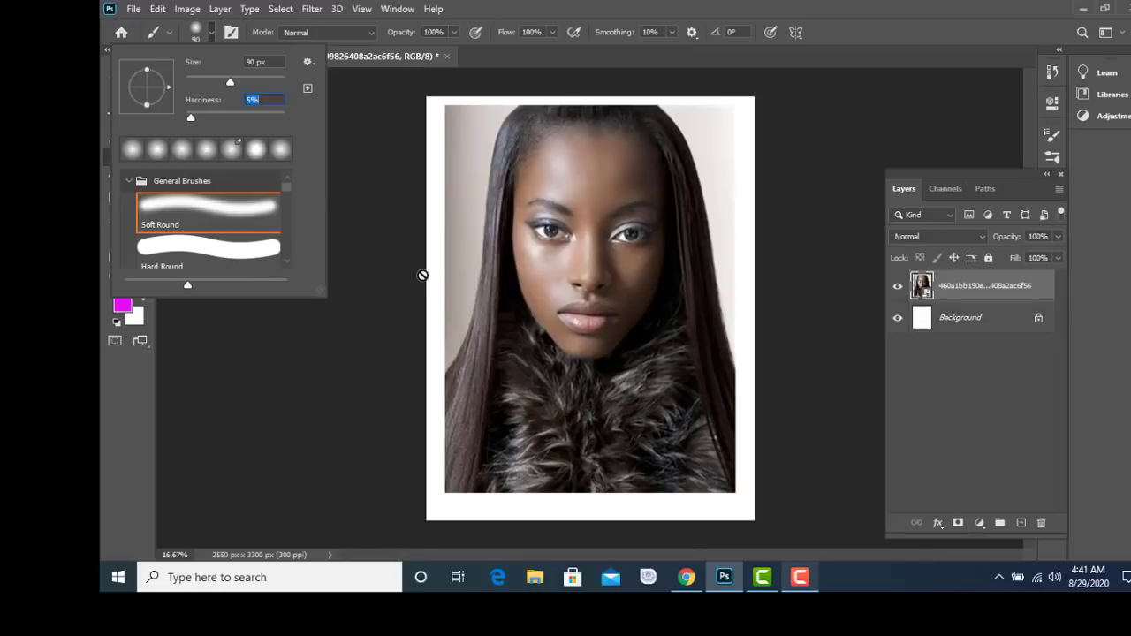
Step: Add a new empty layer, make white the foreground, and start painting the forehead
left_click(1022, 525)
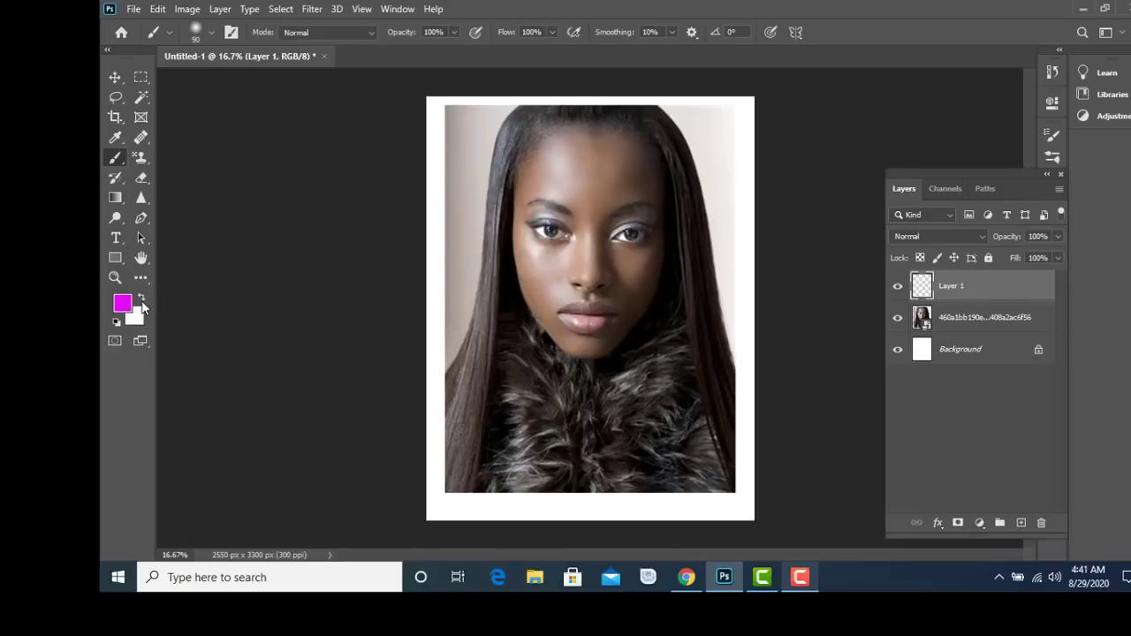
left_click(143, 300)
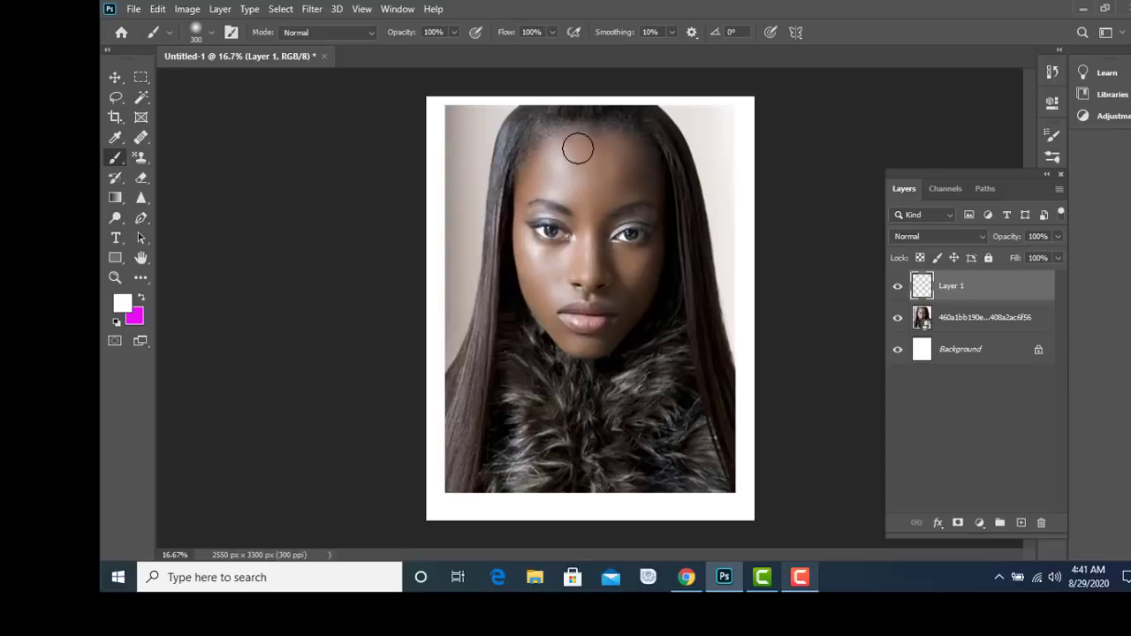
left_click(576, 148)
left_click(566, 149)
left_click(555, 149)
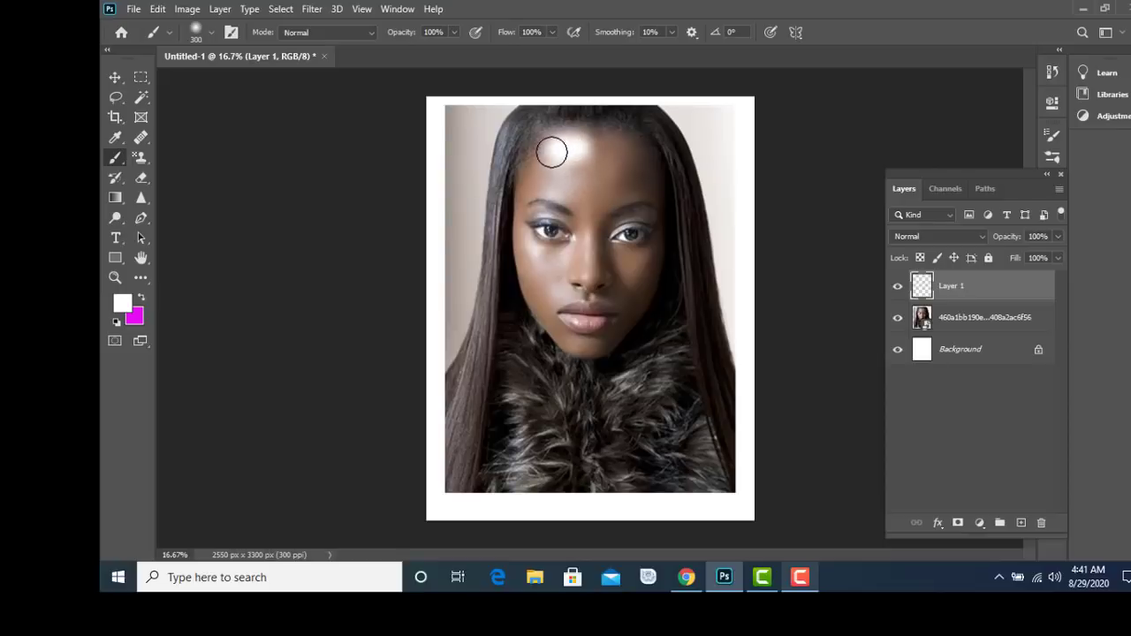
left_click(547, 154)
Step: Build up soft white paint over the forehead and down beside the left eye
left_click(541, 165)
left_click(534, 176)
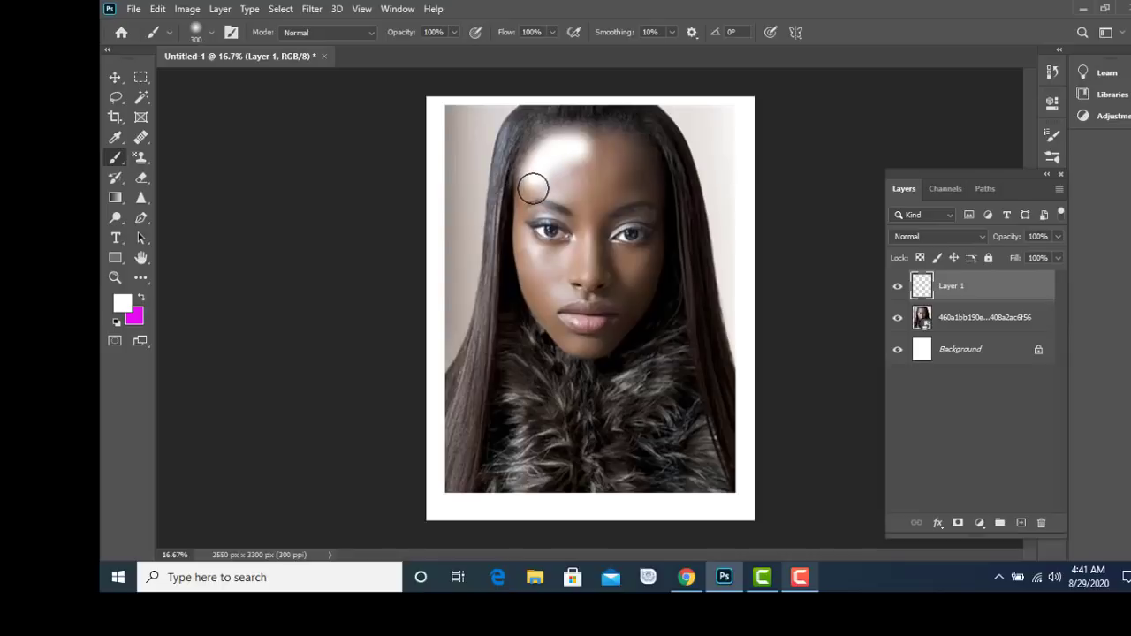
left_click(530, 184)
left_click(528, 183)
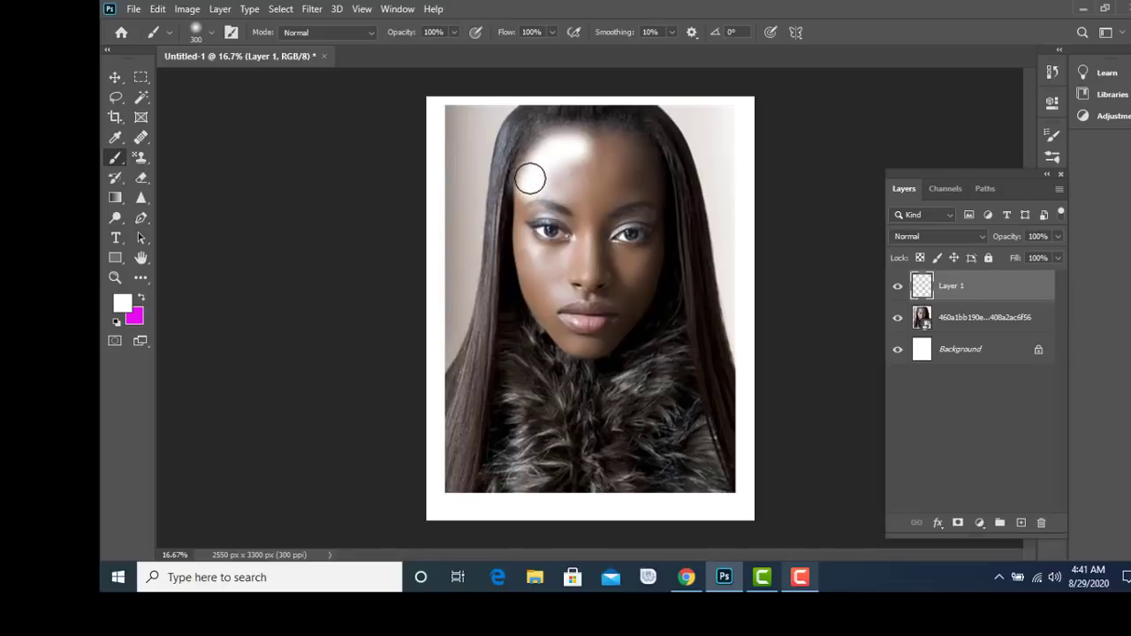
left_click(525, 179)
left_click(529, 193)
mouse_move(528, 193)
left_mouse_down()
mouse_move(538, 298)
mouse_move(560, 334)
mouse_move(593, 351)
mouse_move(620, 334)
mouse_move(642, 293)
mouse_move(658, 176)
mouse_move(608, 139)
mouse_move(565, 156)
mouse_move(548, 227)
mouse_move(556, 278)
mouse_move(588, 318)
mouse_move(614, 318)
mouse_move(560, 301)
mouse_move(574, 318)
mouse_move(607, 325)
mouse_move(639, 178)
mouse_move(644, 244)
mouse_move(626, 270)
mouse_move(575, 267)
mouse_move(583, 295)
mouse_move(623, 297)
mouse_move(580, 202)
mouse_move(634, 169)
mouse_move(609, 244)
mouse_move(626, 168)
mouse_move(586, 163)
mouse_move(560, 232)
mouse_move(585, 233)
mouse_move(590, 201)
left_mouse_up()
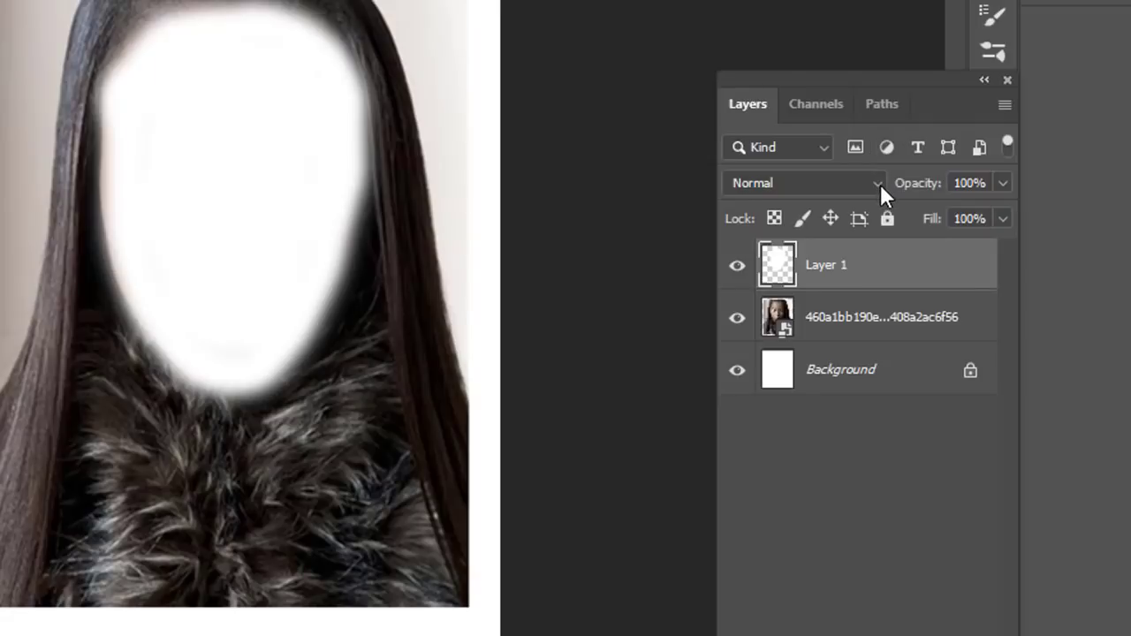
Step: Set Layer 1's blend mode to Soft Light, then deselect the layer
left_click(880, 184)
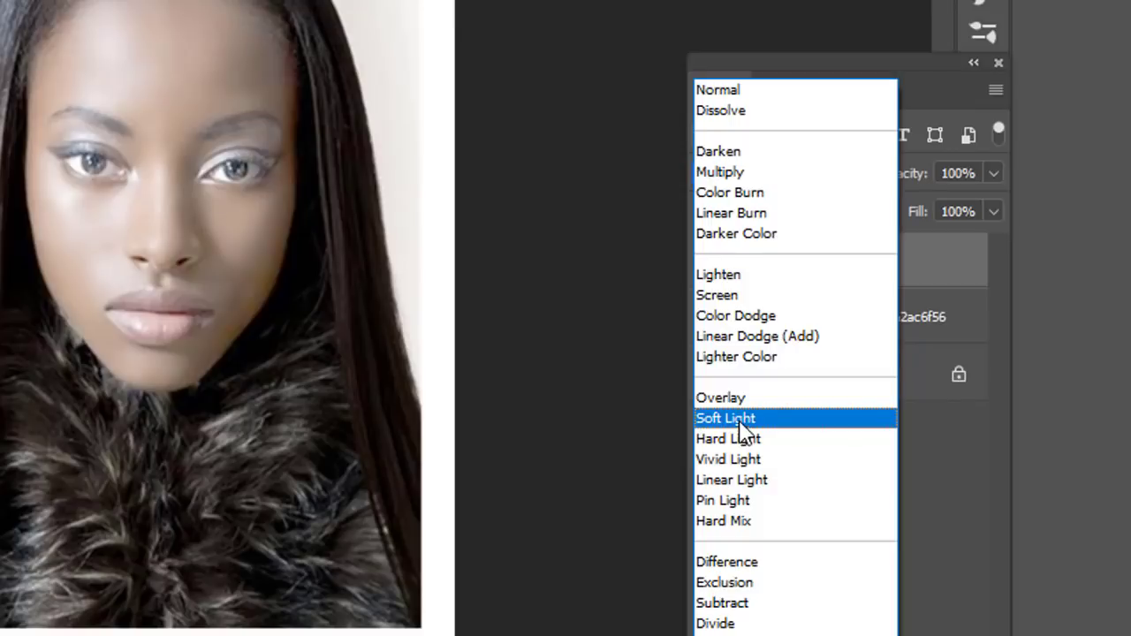
left_click(740, 420)
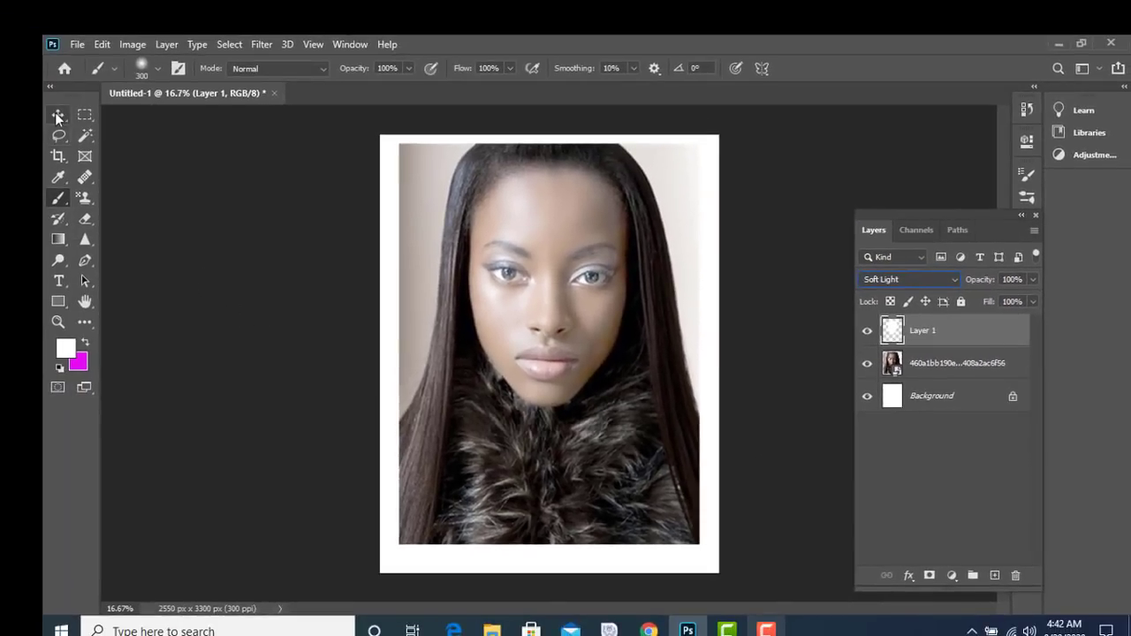
left_click(58, 115)
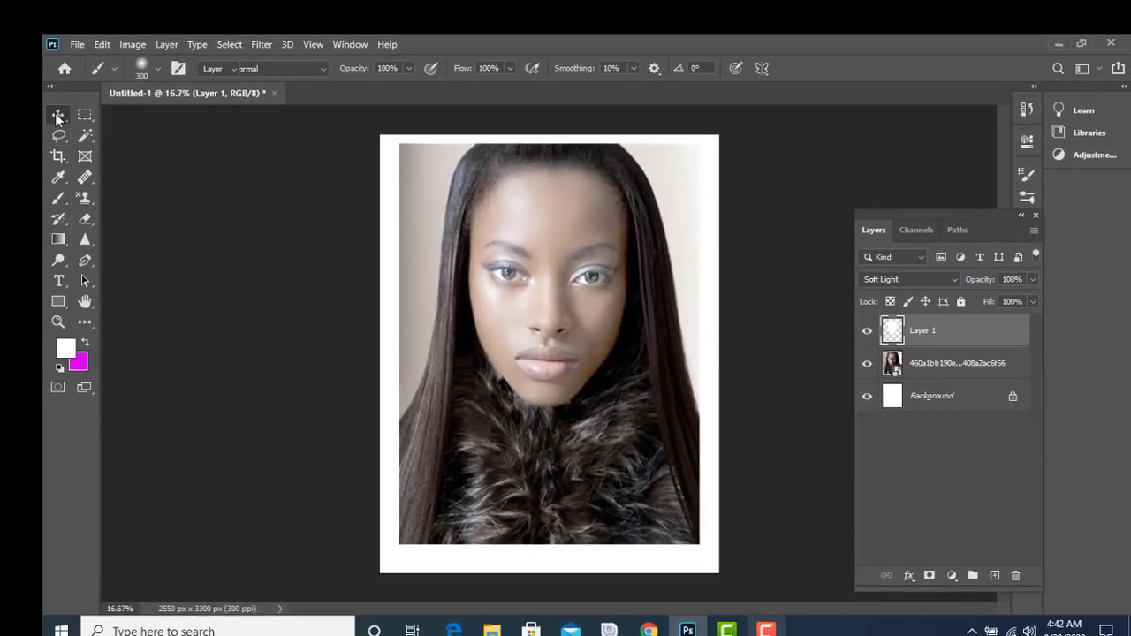
left_click(389, 362)
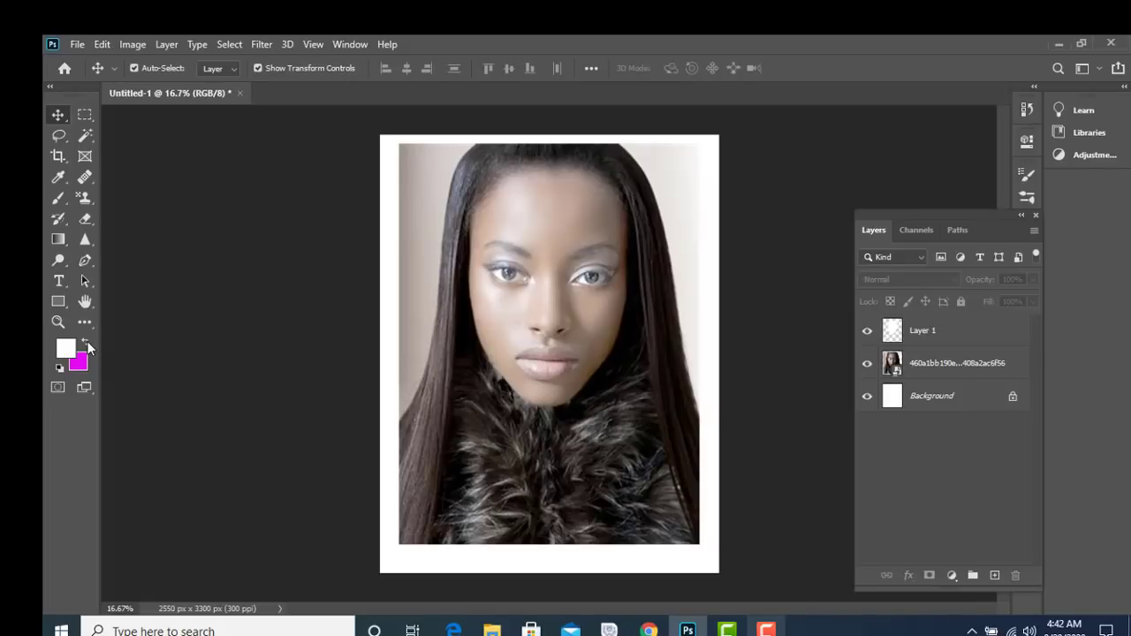
Step: Set up a Soft Round eraser at 9% opacity and reselect Layer 1
left_click(93, 222)
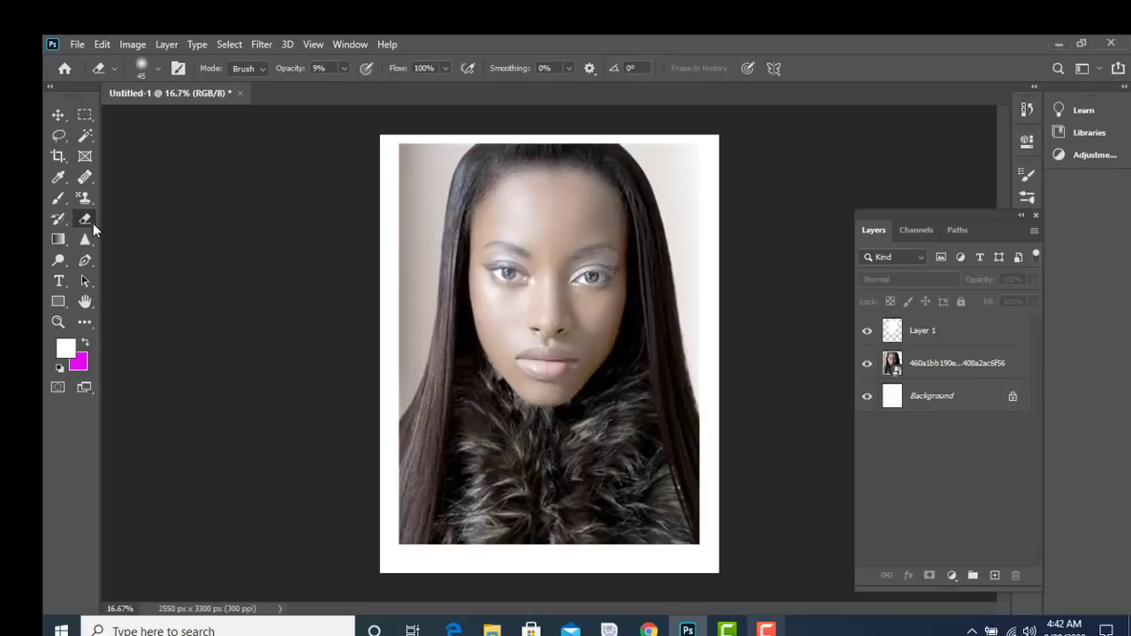
left_click(158, 70)
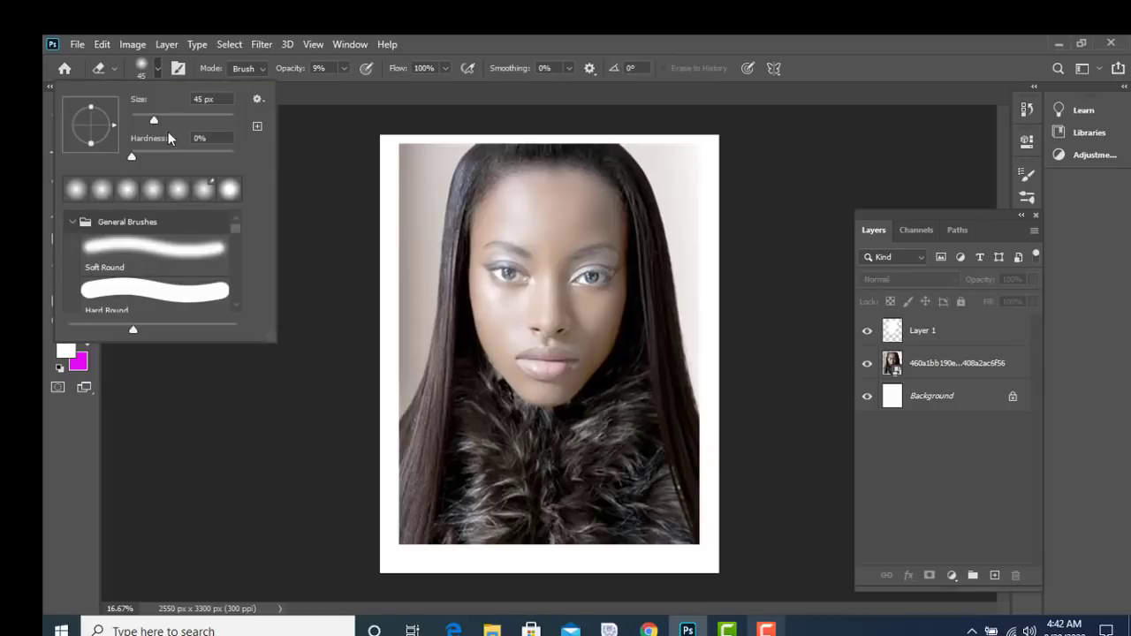
left_click(130, 157)
left_click(177, 253)
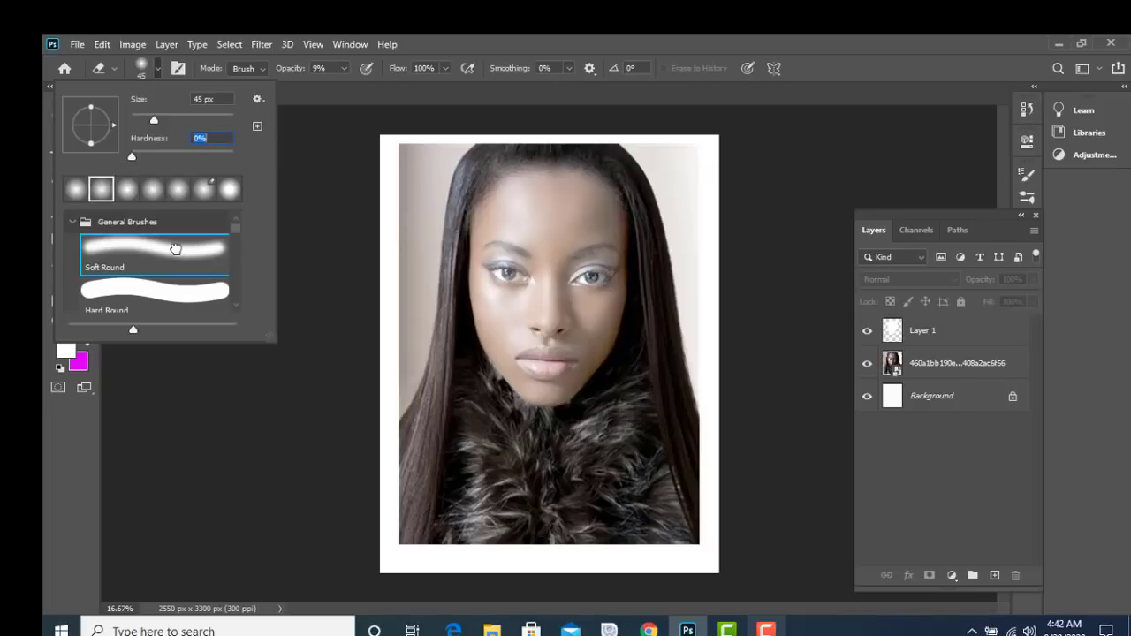
left_click(415, 304)
left_click(563, 266)
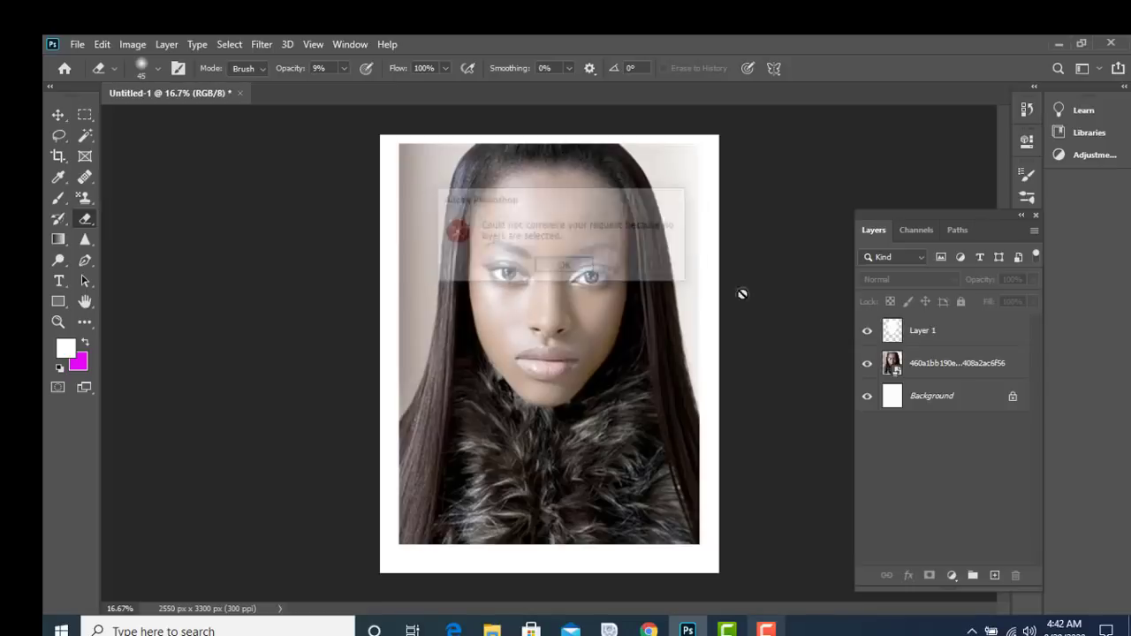
left_click(929, 337)
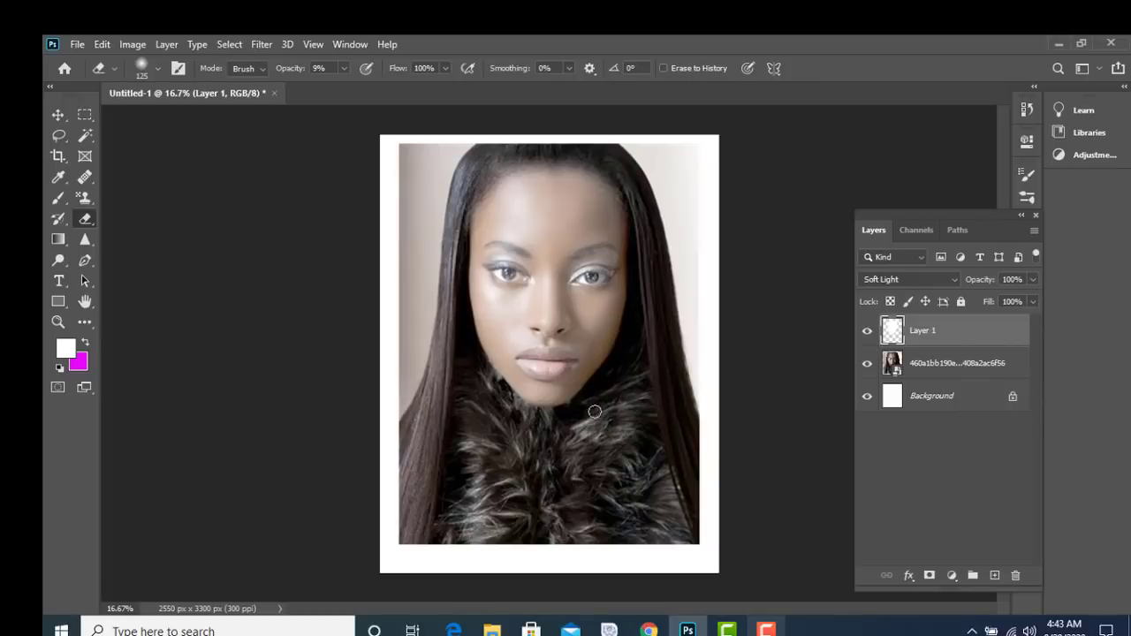
Step: Add an empty Layer 2 above the photo and pick a Soft Round brush with 0% hardness
left_click(56, 114)
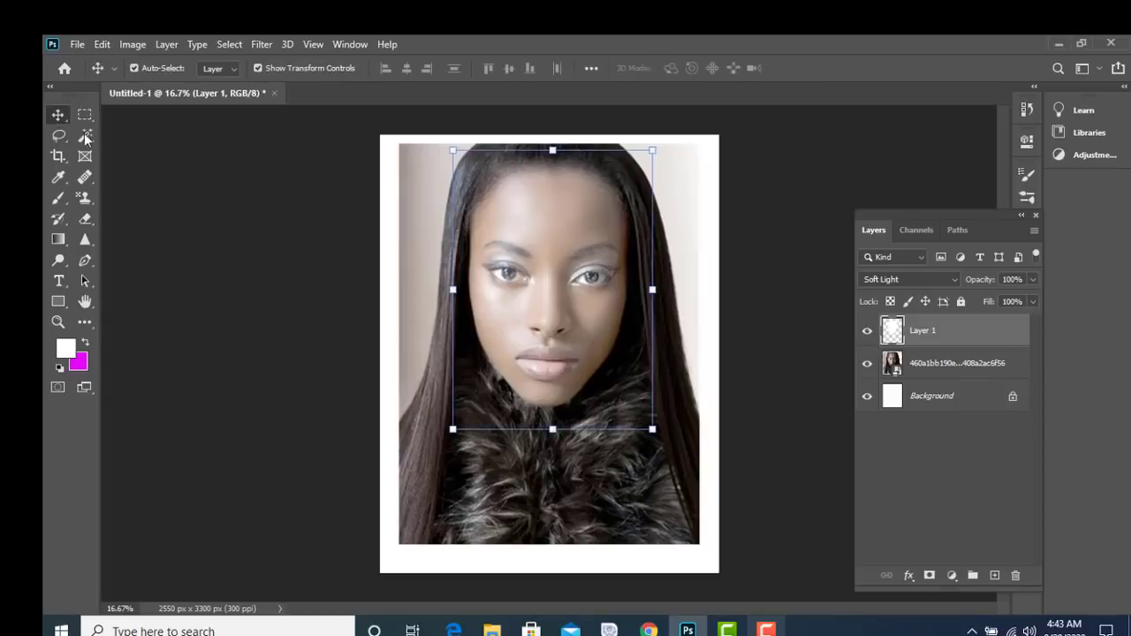
left_click(468, 424)
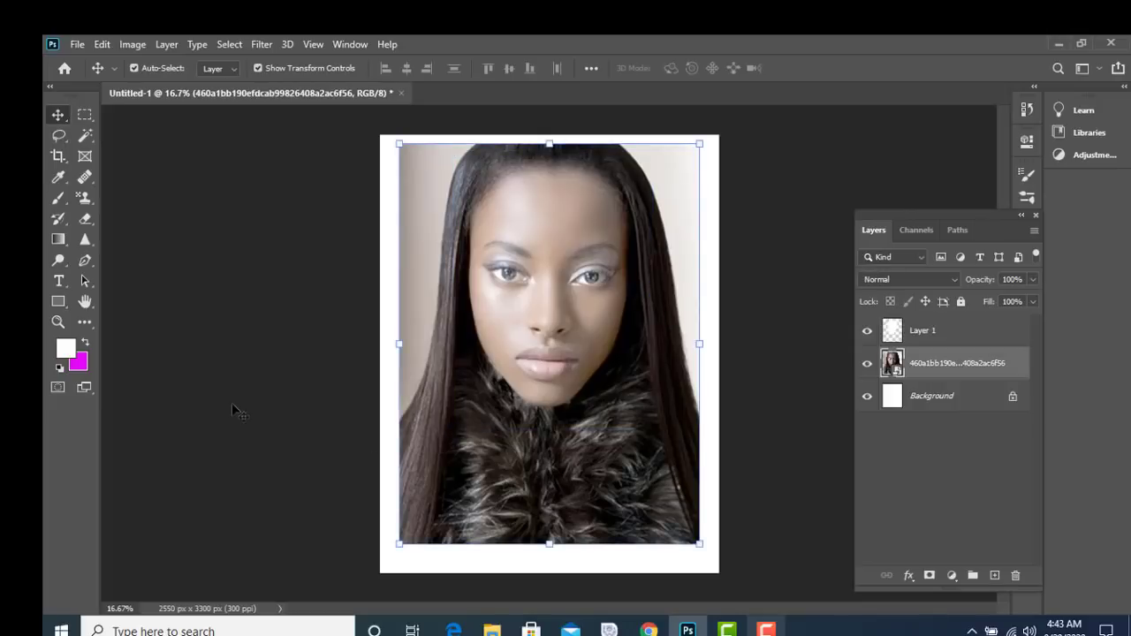
key("ctrl+shift+alt+n")
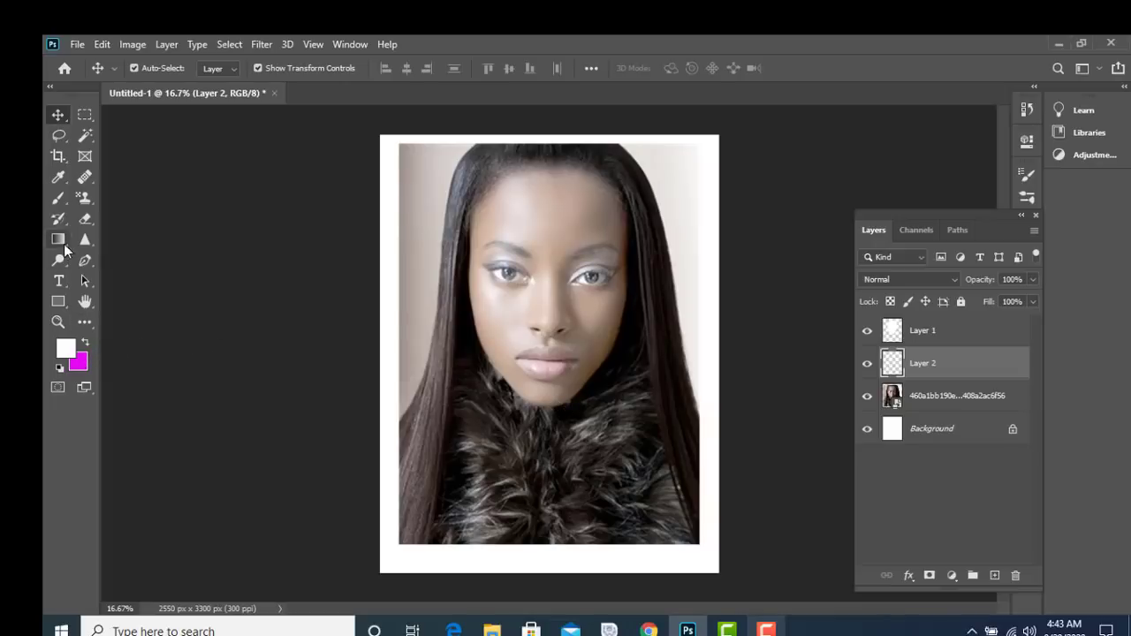
left_click(59, 200)
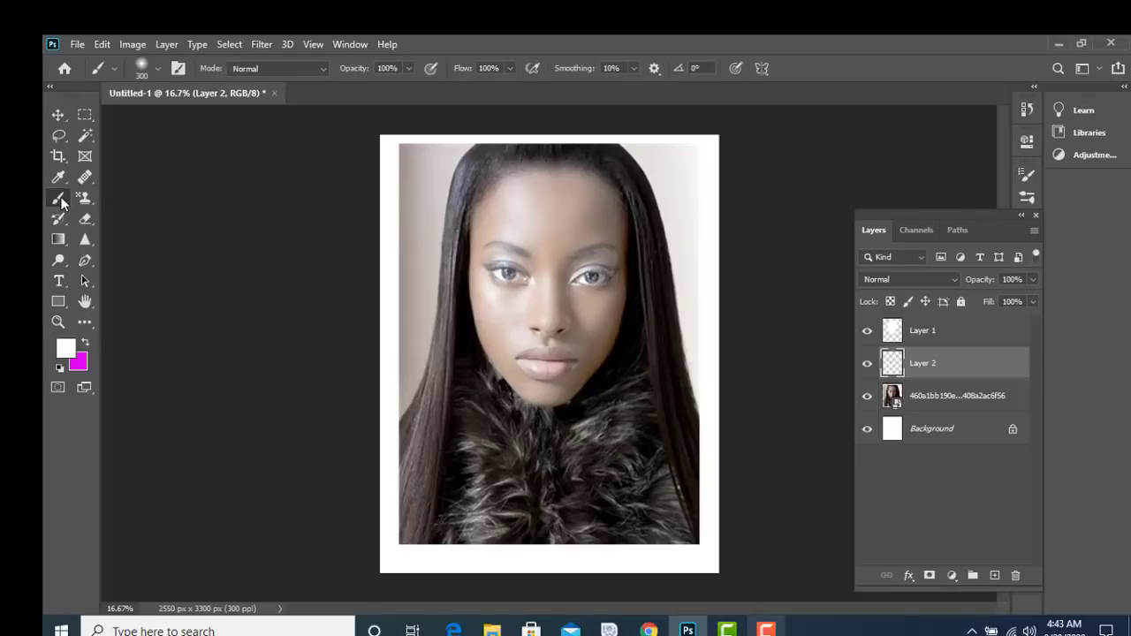
left_click(159, 71)
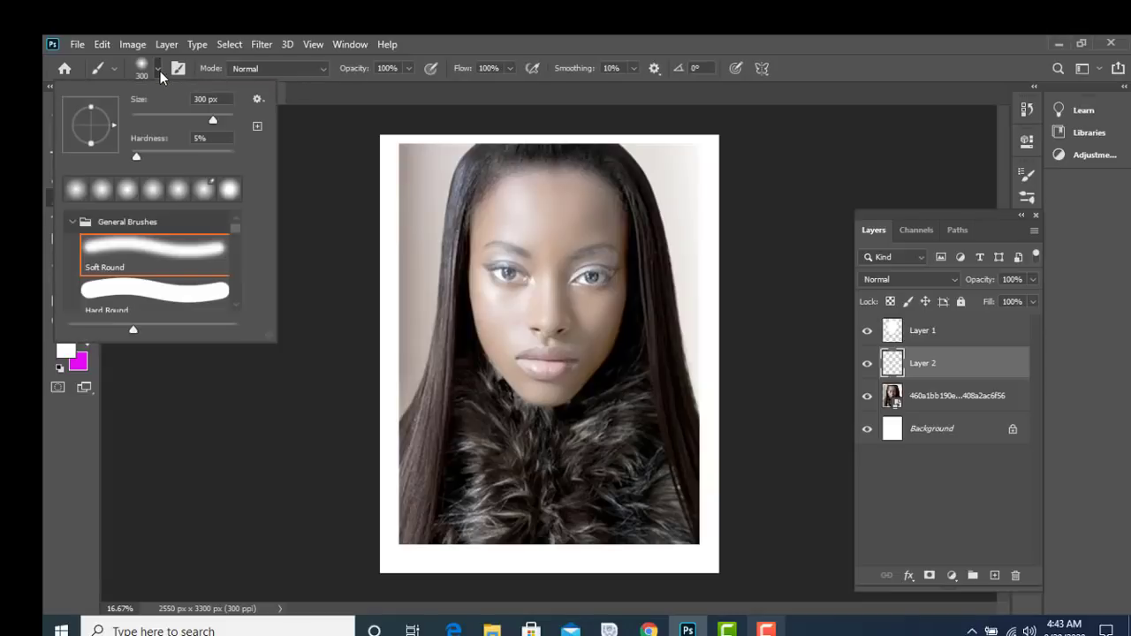
left_click(123, 240)
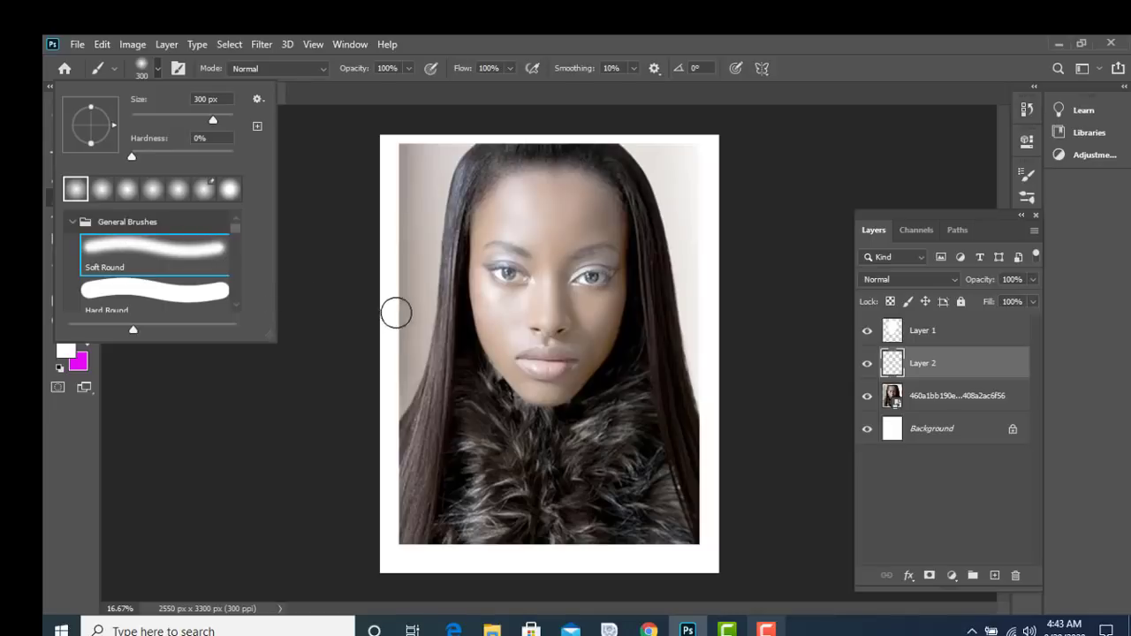
left_click(539, 364)
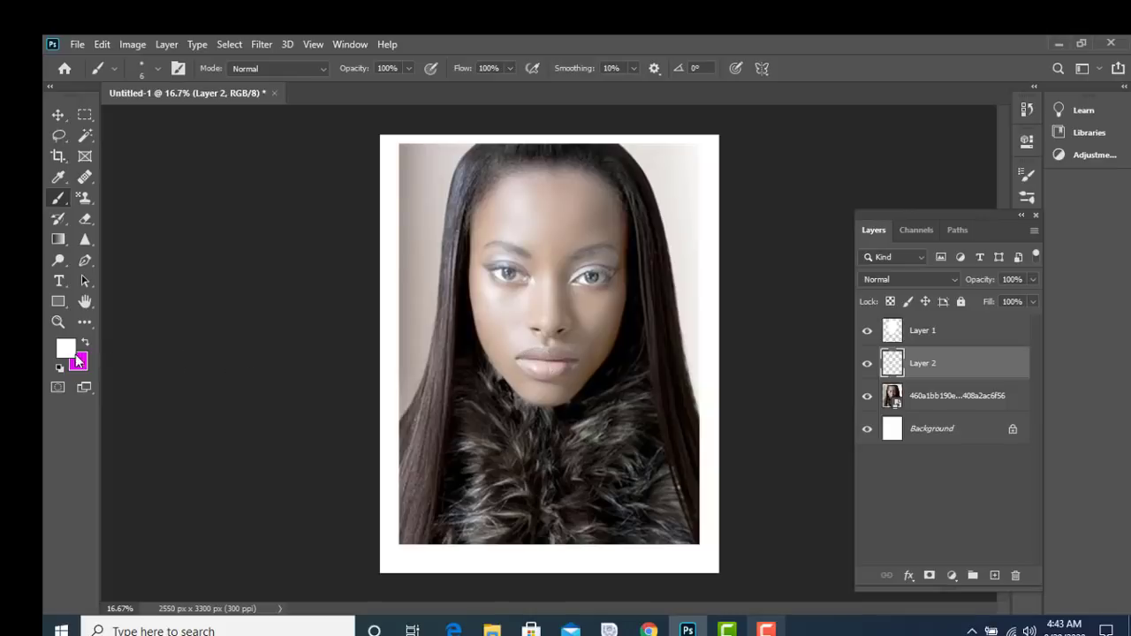
Step: Set the painting colour to dark grey #282626 and zoom in on the eyes
left_click(65, 350)
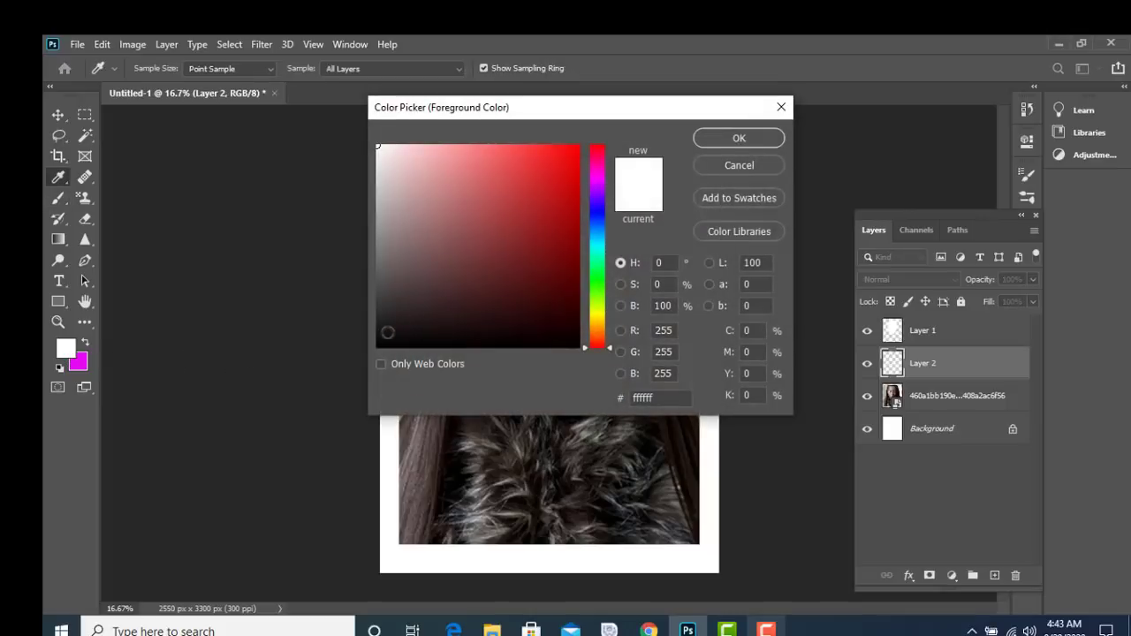
left_click(382, 341)
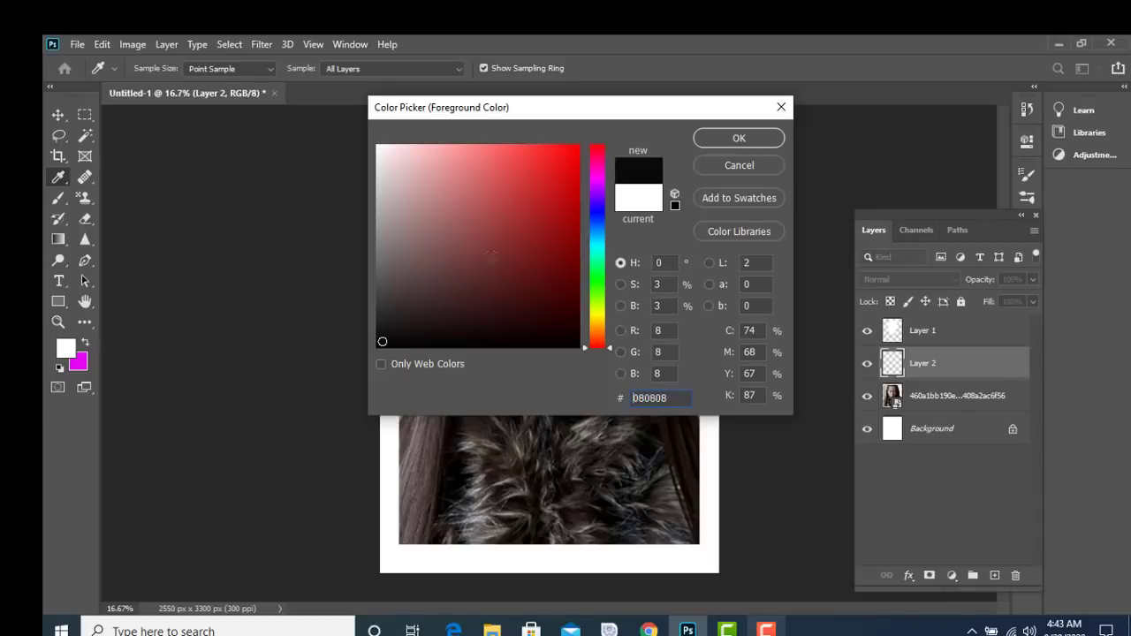
left_click(385, 316)
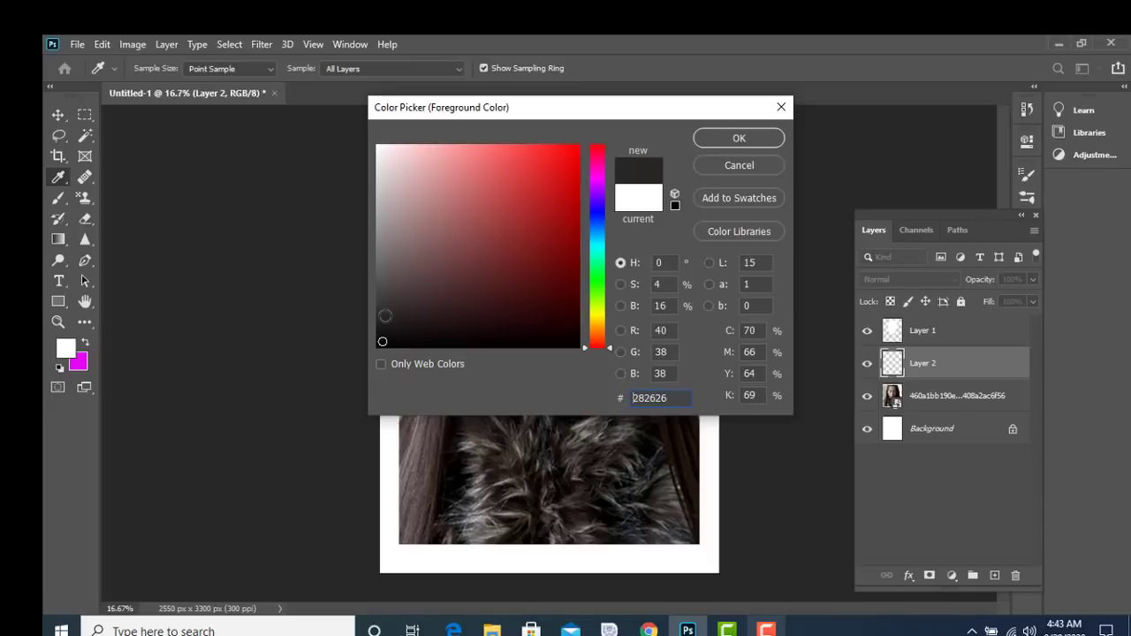
left_click(718, 136)
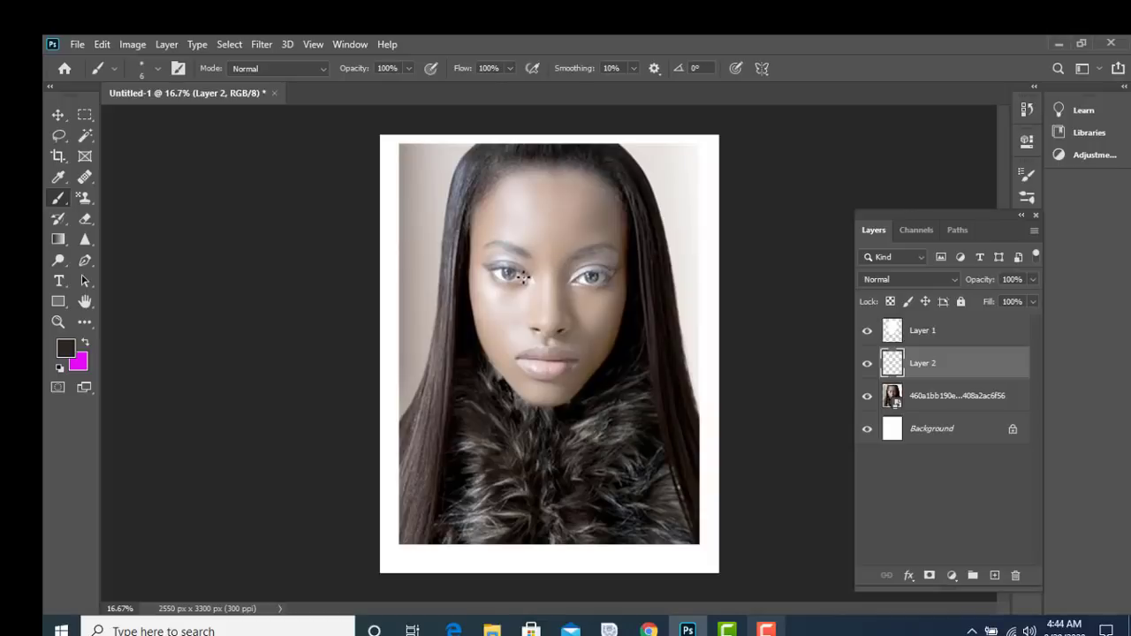
key("z")
left_click(523, 279)
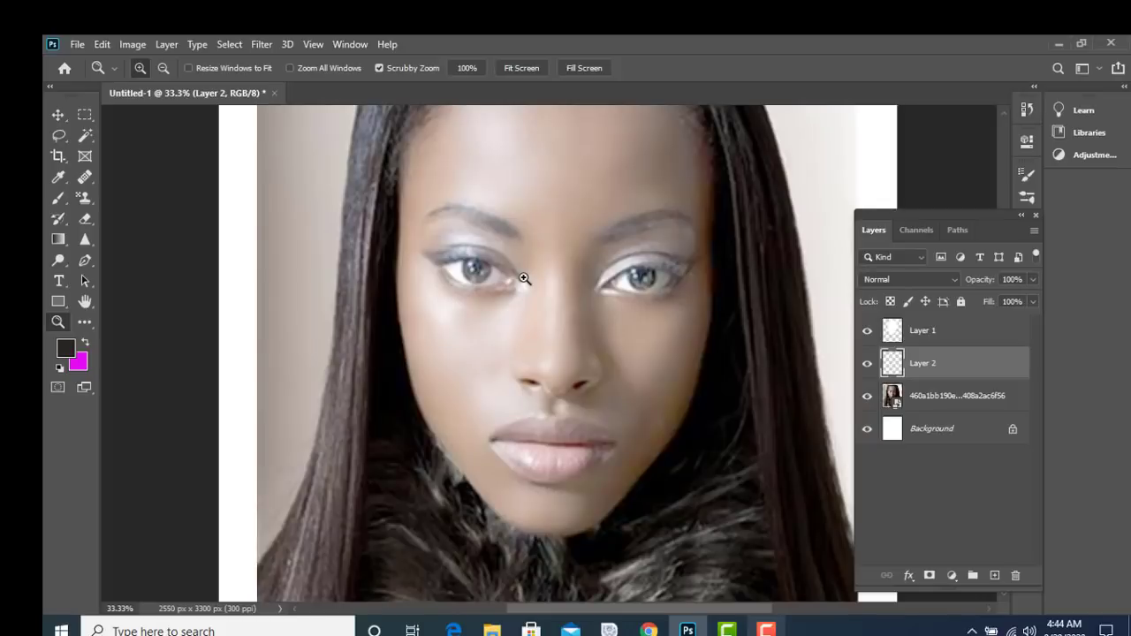
Step: Paint dark strokes along the left eyebrow on Layer 1
left_click(50, 109)
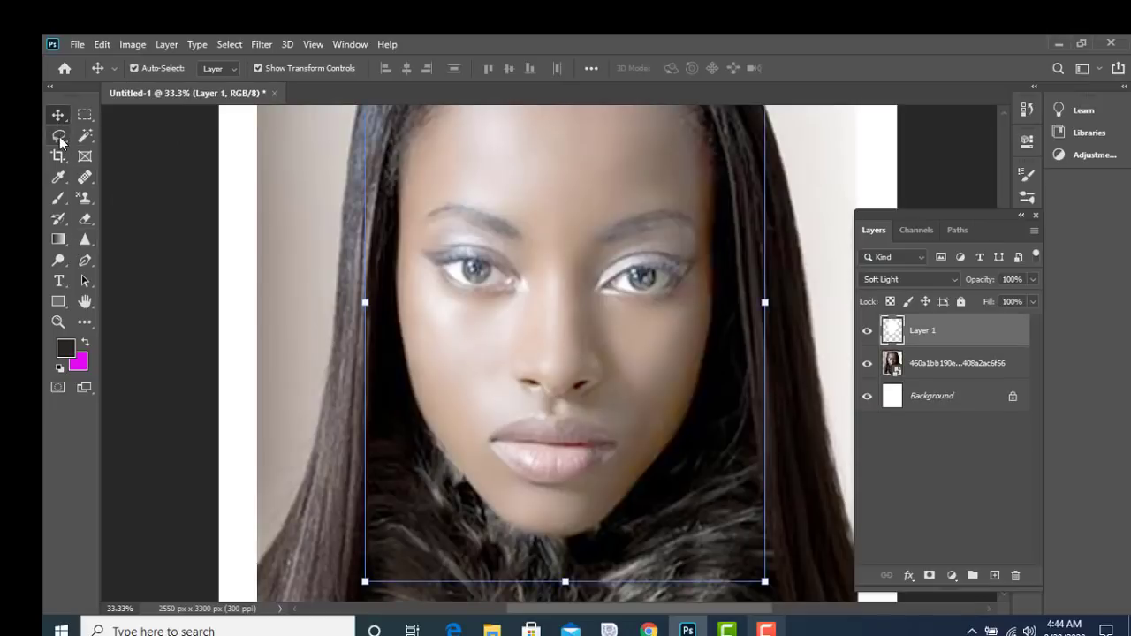
left_click(59, 198)
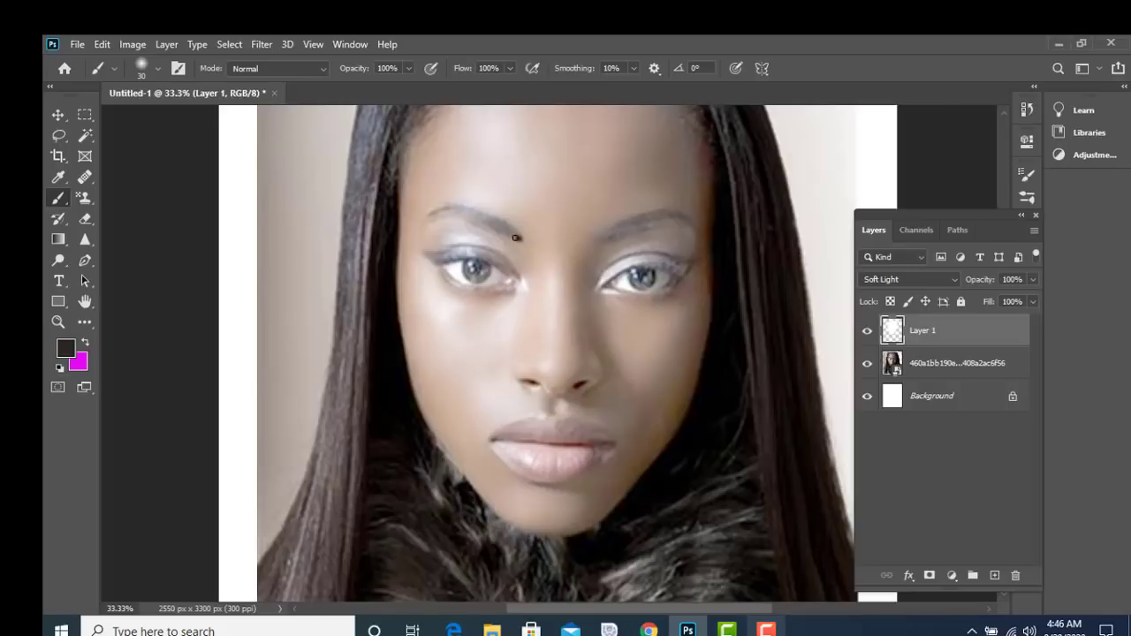
left_click_drag(516, 237, 429, 217)
mouse_move(426, 221)
left_mouse_down()
mouse_move(459, 210)
mouse_move(516, 234)
left_mouse_up()
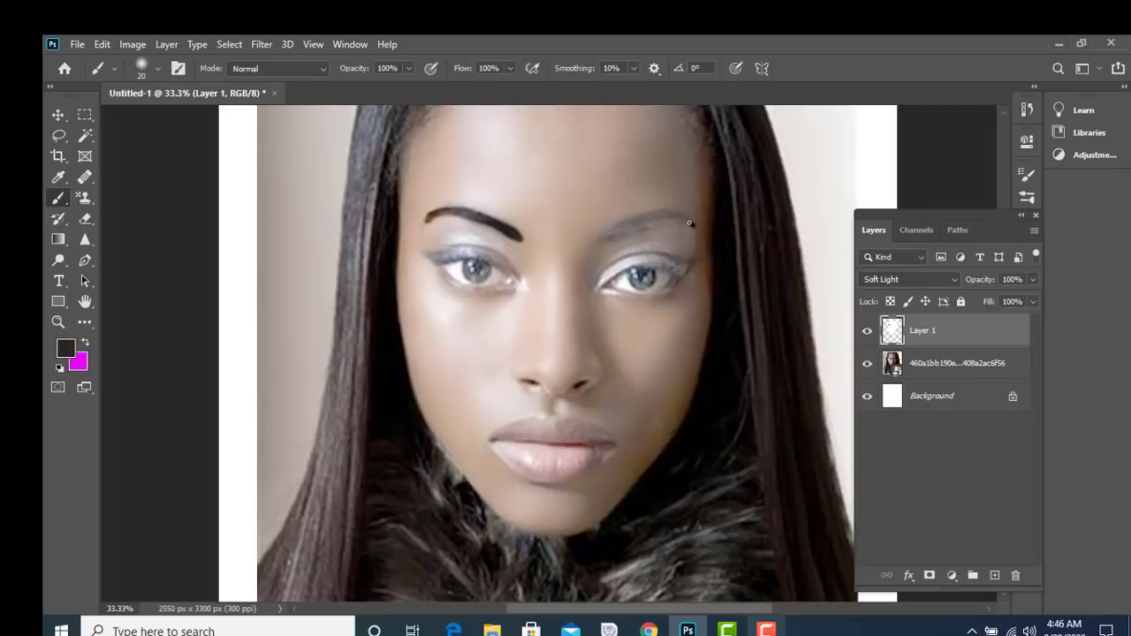
Step: Paint the right eyebrow darker, redoing one over-thick stroke
left_click_drag(681, 219, 669, 215)
mouse_move(666, 216)
left_mouse_down()
mouse_move(602, 240)
mouse_move(686, 209)
left_mouse_up()
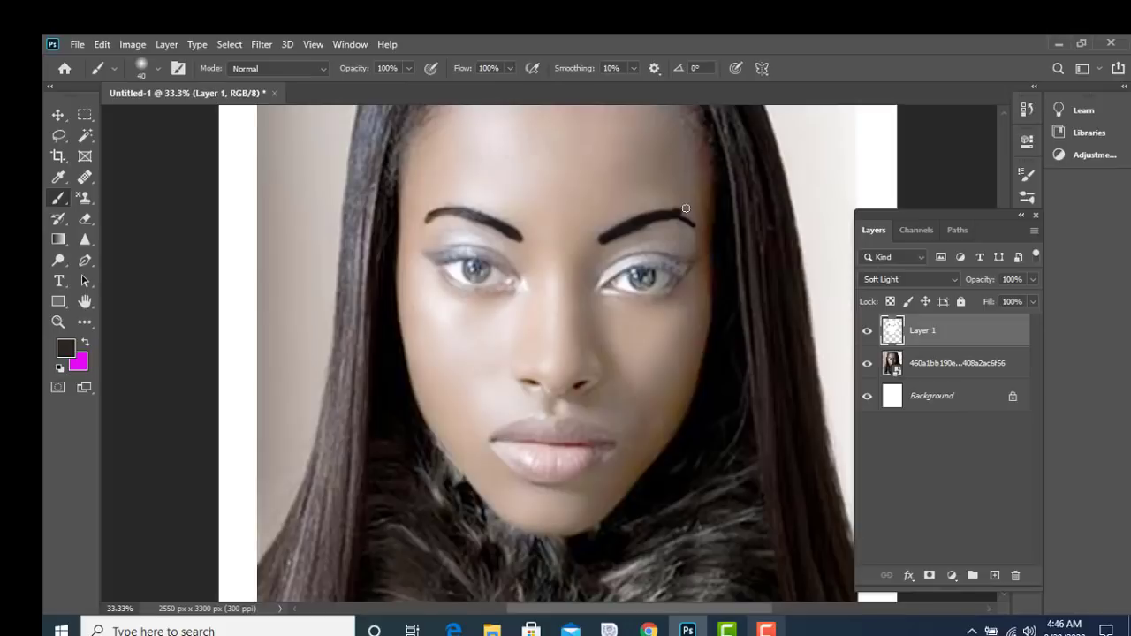
key("ctrl+z")
left_click_drag(623, 227, 655, 217)
Step: Deepen the inner start of the left eyebrow, then view the whole portrait
mouse_move(427, 222)
left_mouse_down()
mouse_move(450, 216)
mouse_move(505, 230)
left_mouse_up()
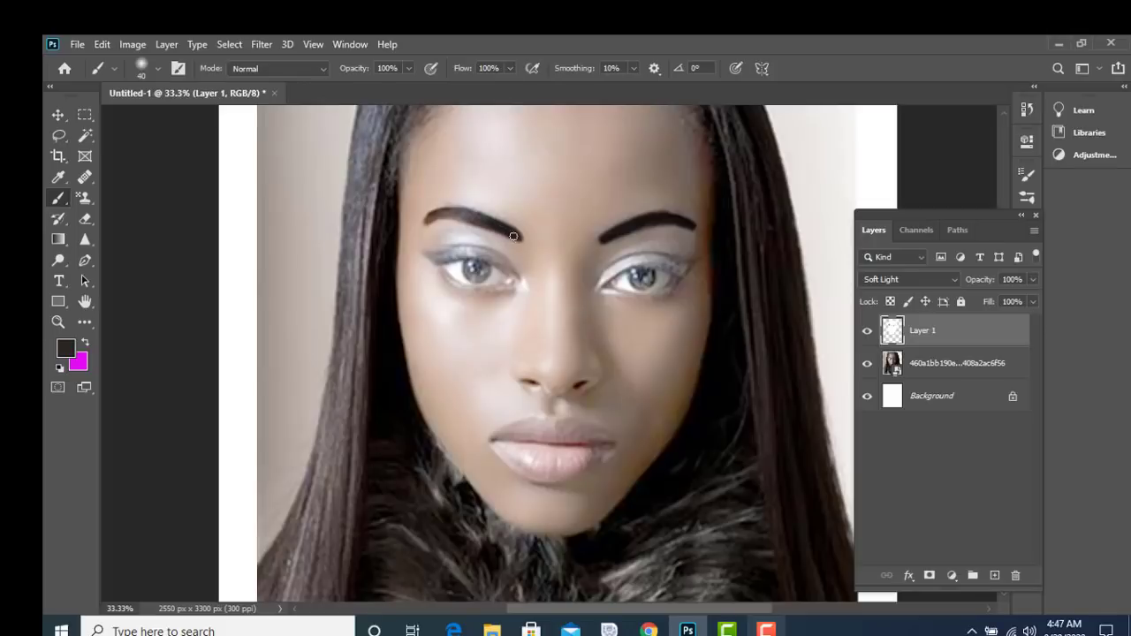
mouse_move(505, 231)
left_mouse_down()
mouse_move(445, 213)
mouse_move(428, 221)
mouse_move(511, 229)
left_mouse_up()
key("ctrl+minus")
key("ctrl+minus")
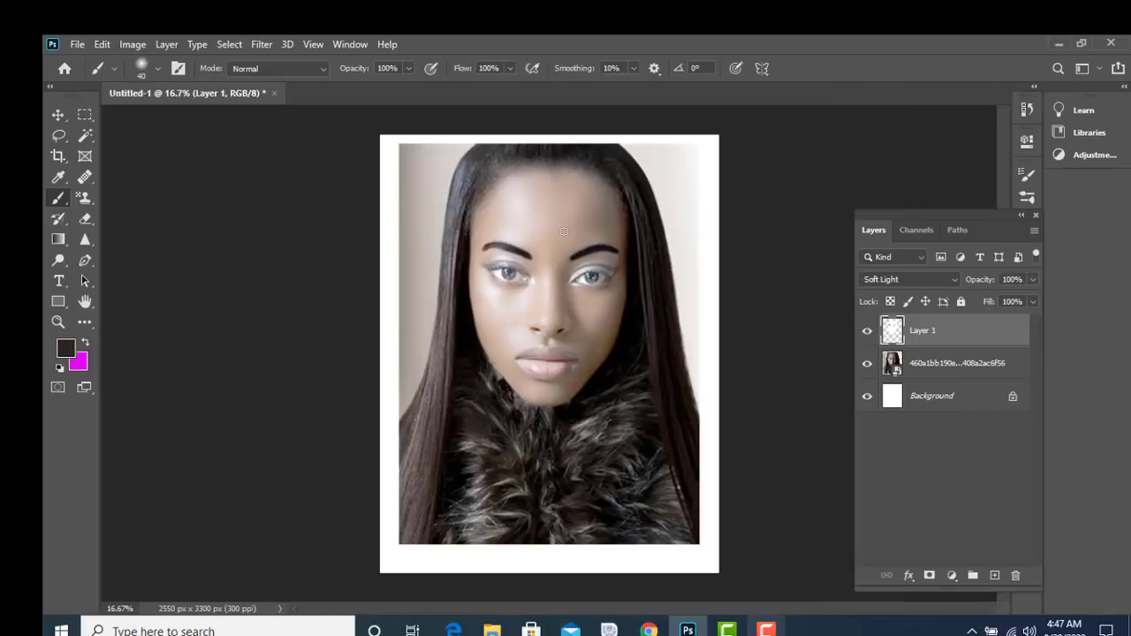
Step: Return to the Brush on Layer 1 and darken the left eye's iris
left_click(57, 115)
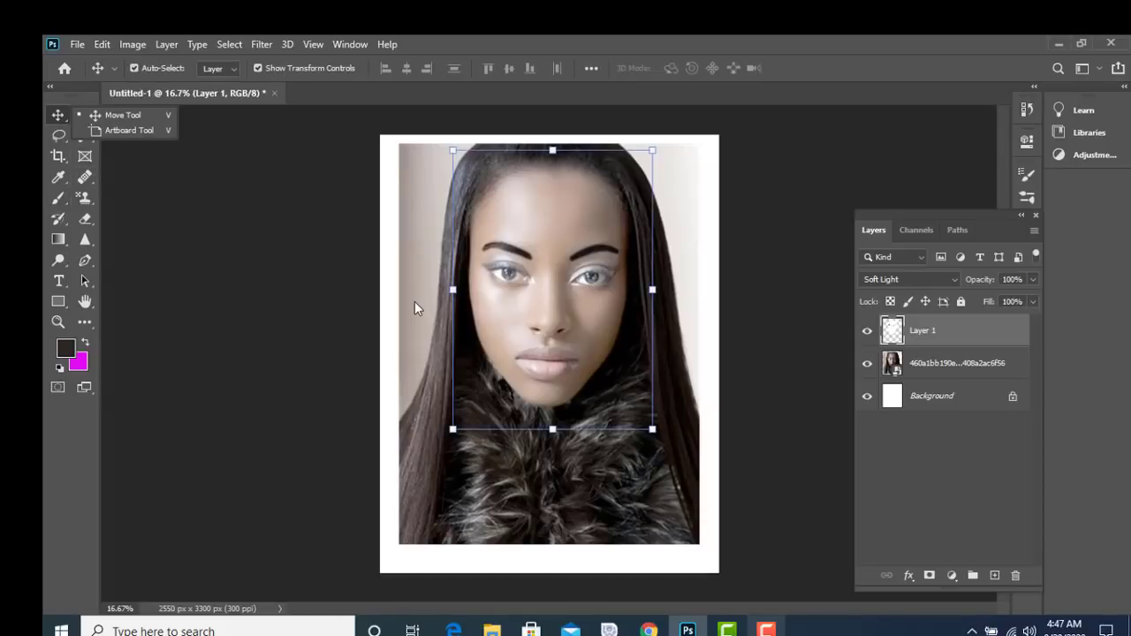
left_click(778, 482)
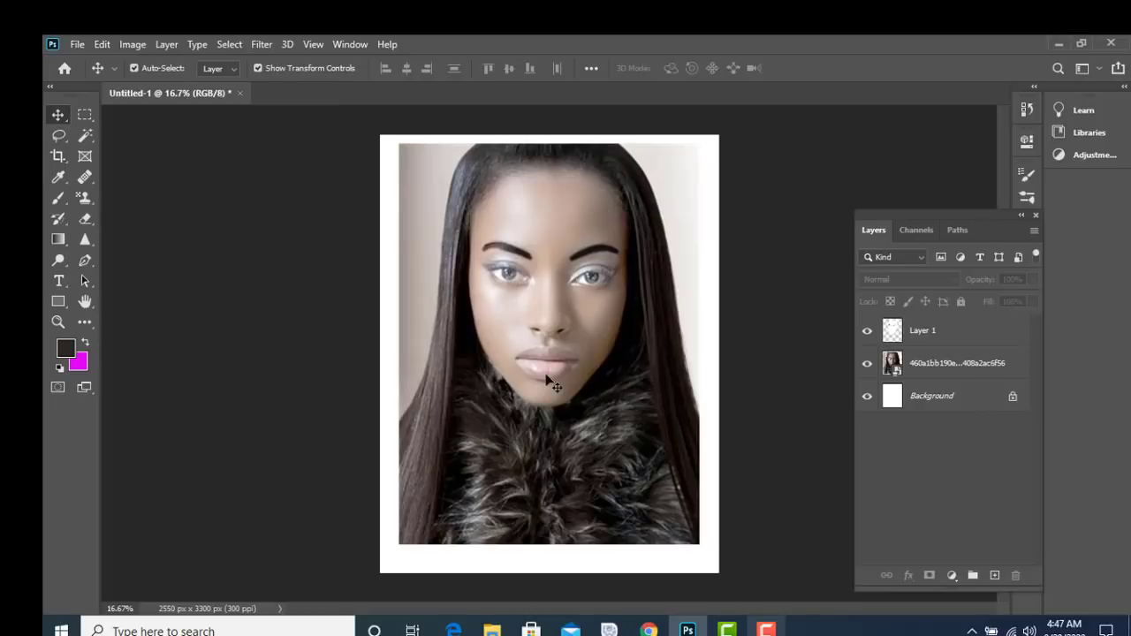
key("ctrl+plus")
key("ctrl+plus")
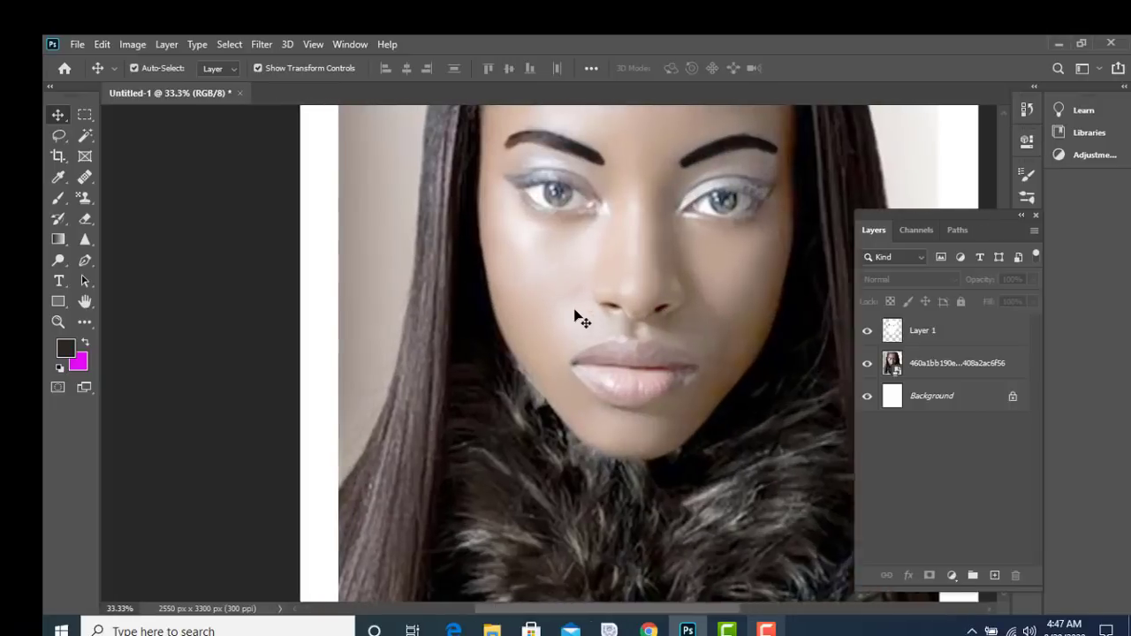
scroll(574, 311, "right", 5)
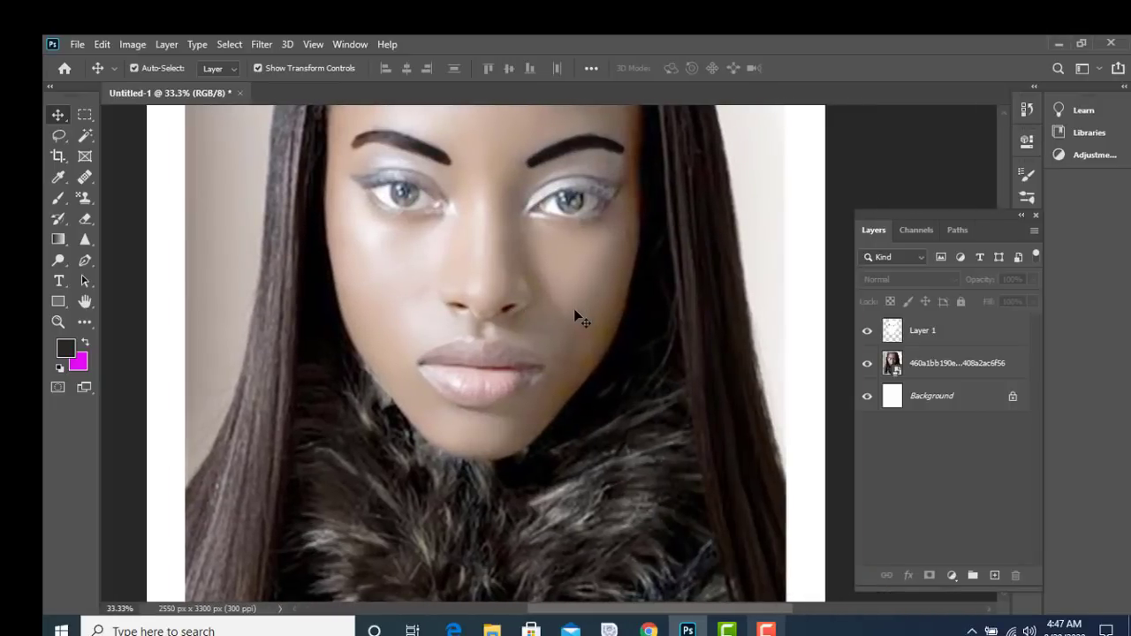
left_click(58, 198)
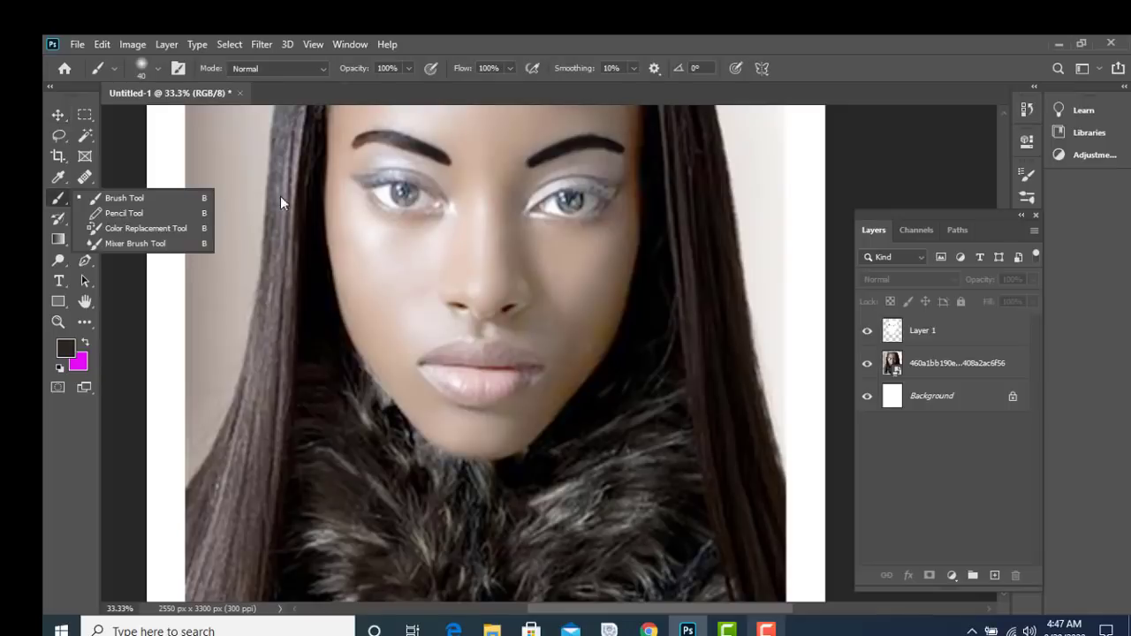
left_click(954, 331)
key("ctrl+plus")
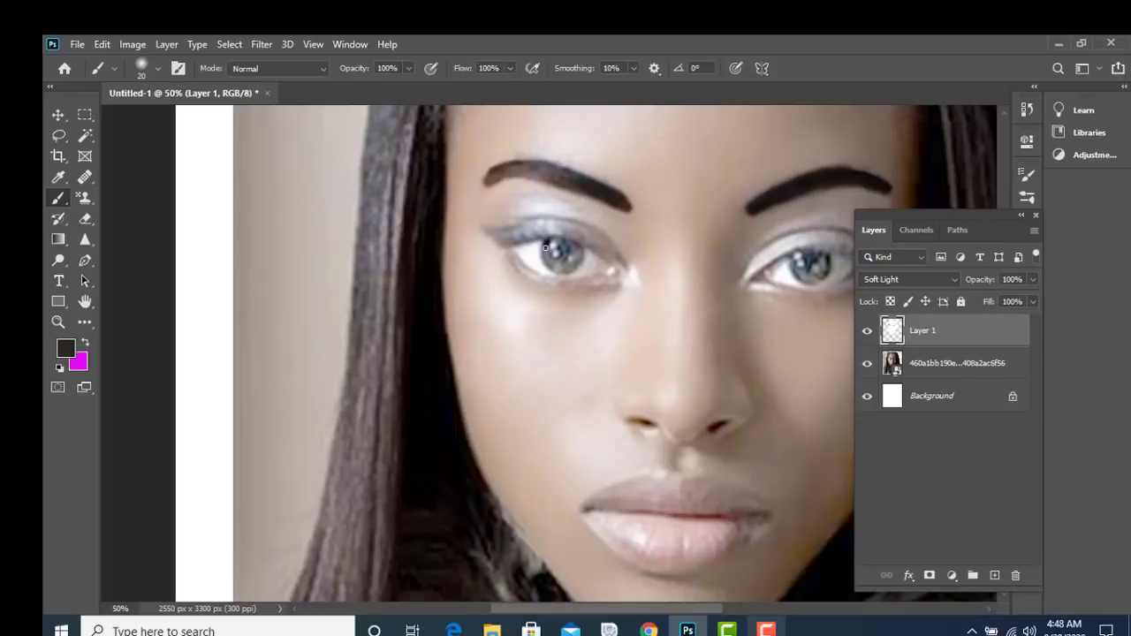
mouse_move(545, 250)
left_mouse_down()
mouse_move(559, 271)
mouse_move(584, 247)
mouse_move(574, 265)
mouse_move(551, 265)
mouse_move(569, 271)
left_mouse_up()
Step: Darken the right eye's iris with a charcoal stroke
scroll(791, 264, "right", 1)
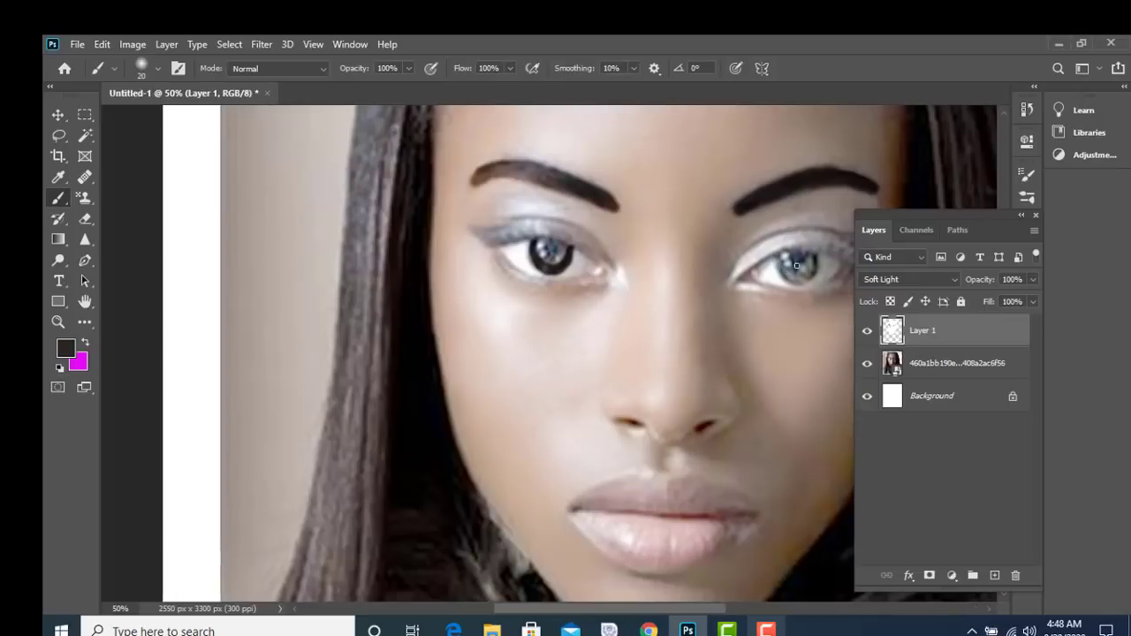
scroll(777, 265, "right", 2)
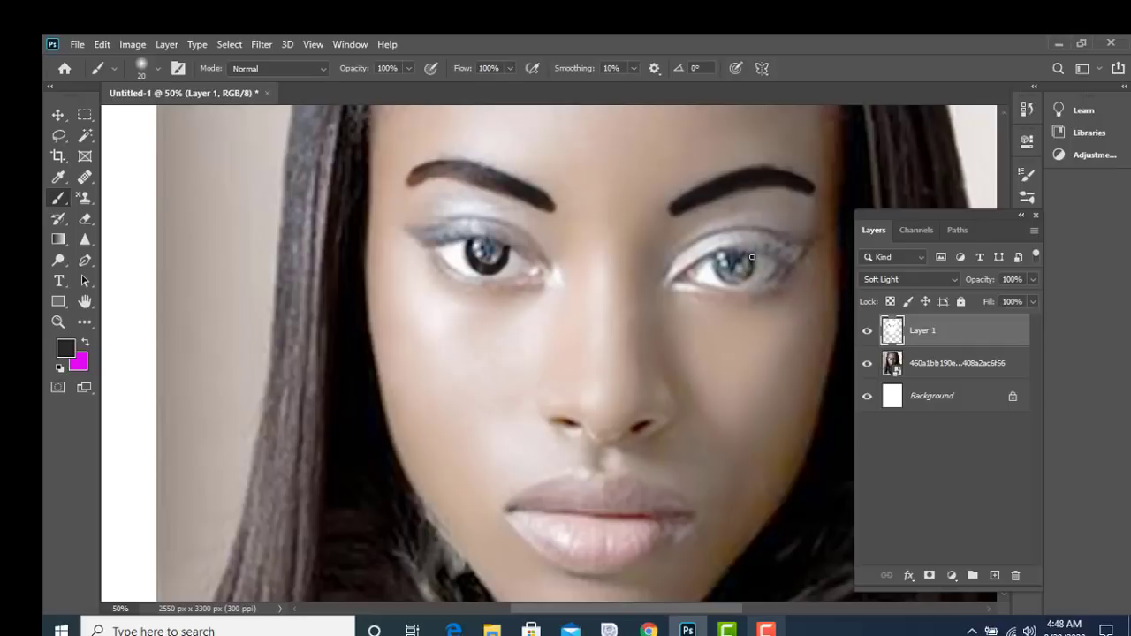
mouse_move(752, 256)
left_mouse_down()
mouse_move(737, 287)
mouse_move(712, 263)
mouse_move(728, 283)
mouse_move(749, 272)
mouse_move(726, 276)
mouse_move(744, 279)
left_mouse_up()
key("ctrl+minus")
key("ctrl+minus")
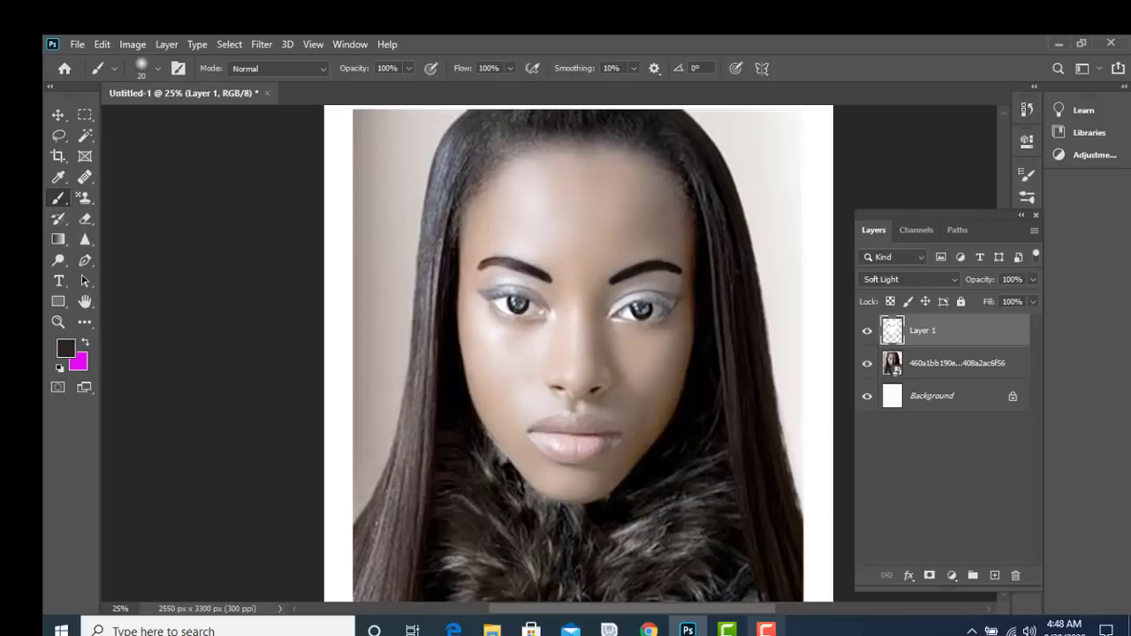
Step: Set the painting colour to near-white #fdfafa and zoom in on the eyes
left_click(65, 350)
left_click(378, 146)
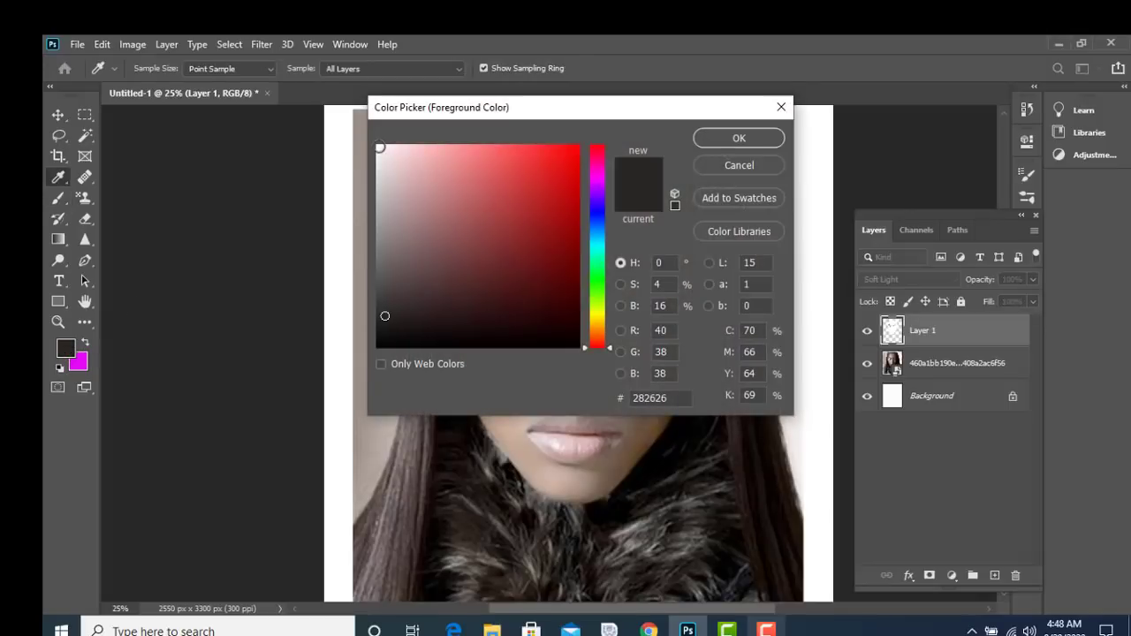
left_click(739, 139)
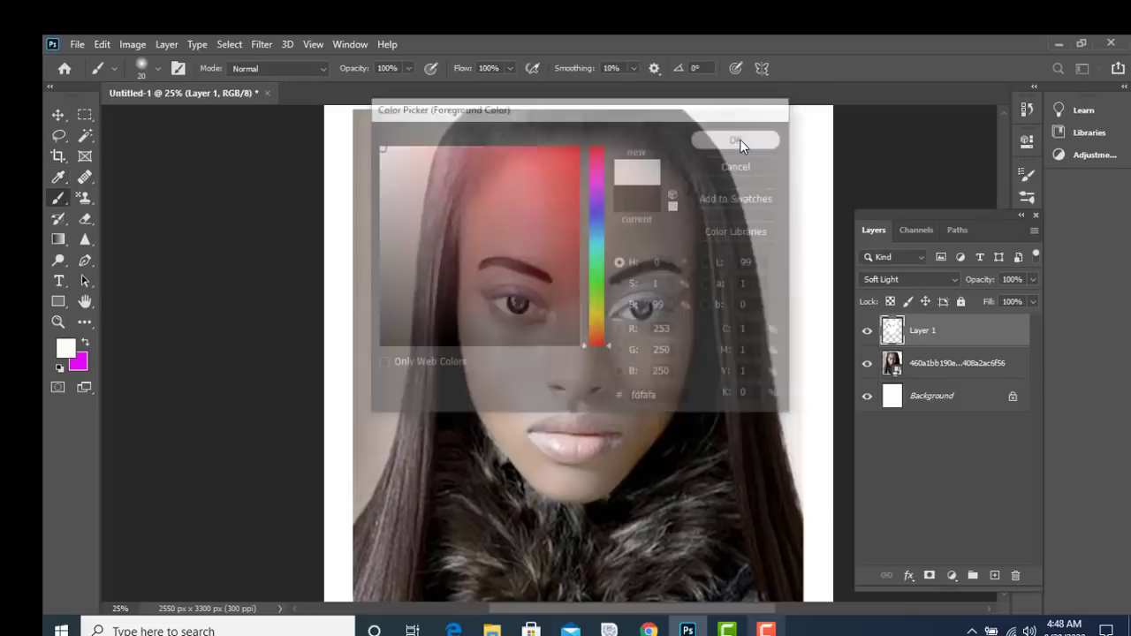
key("ctrl+plus")
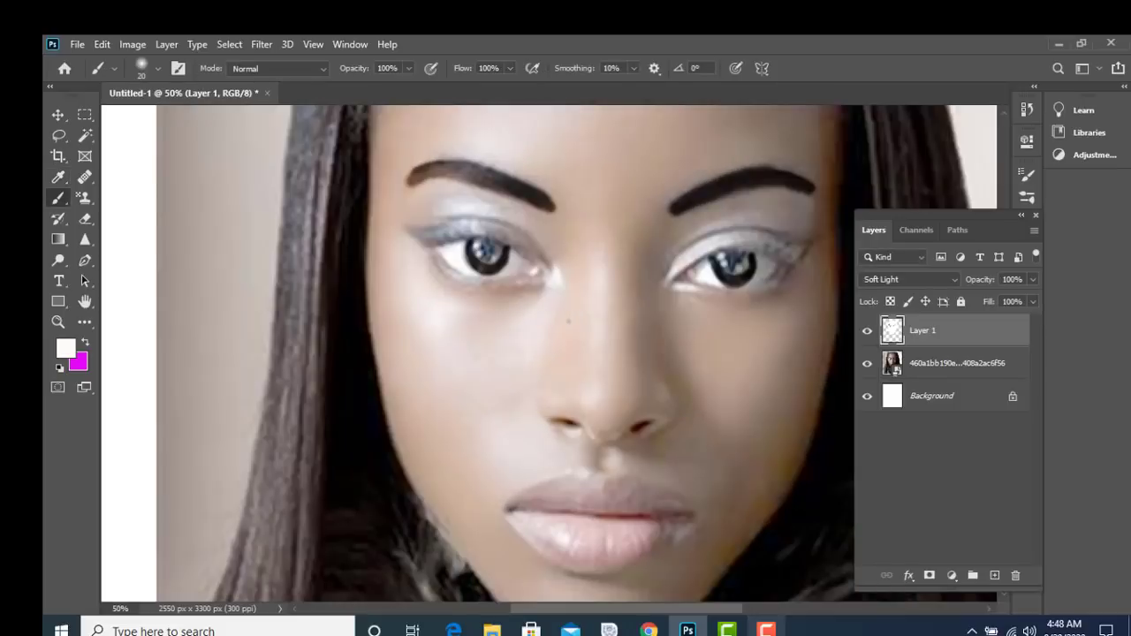
key("ctrl+plus")
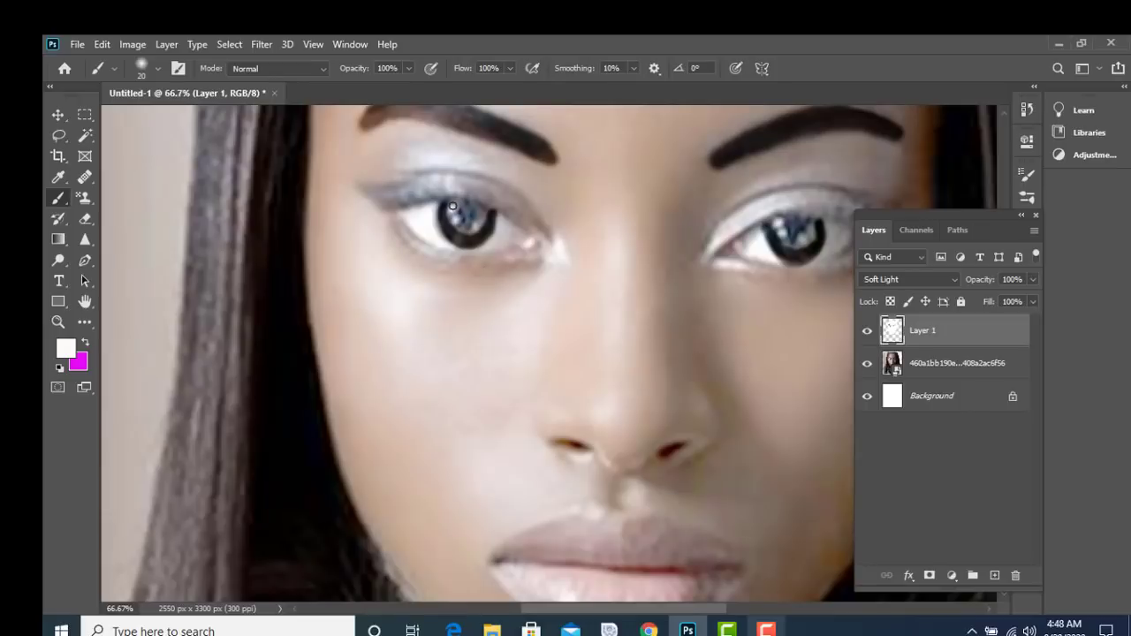
Step: Brush white highlights over the left and right irises
left_click_drag(458, 225, 483, 220)
left_click_drag(461, 225, 472, 229)
mouse_move(778, 223)
left_mouse_down()
mouse_move(805, 240)
mouse_move(783, 231)
left_mouse_up()
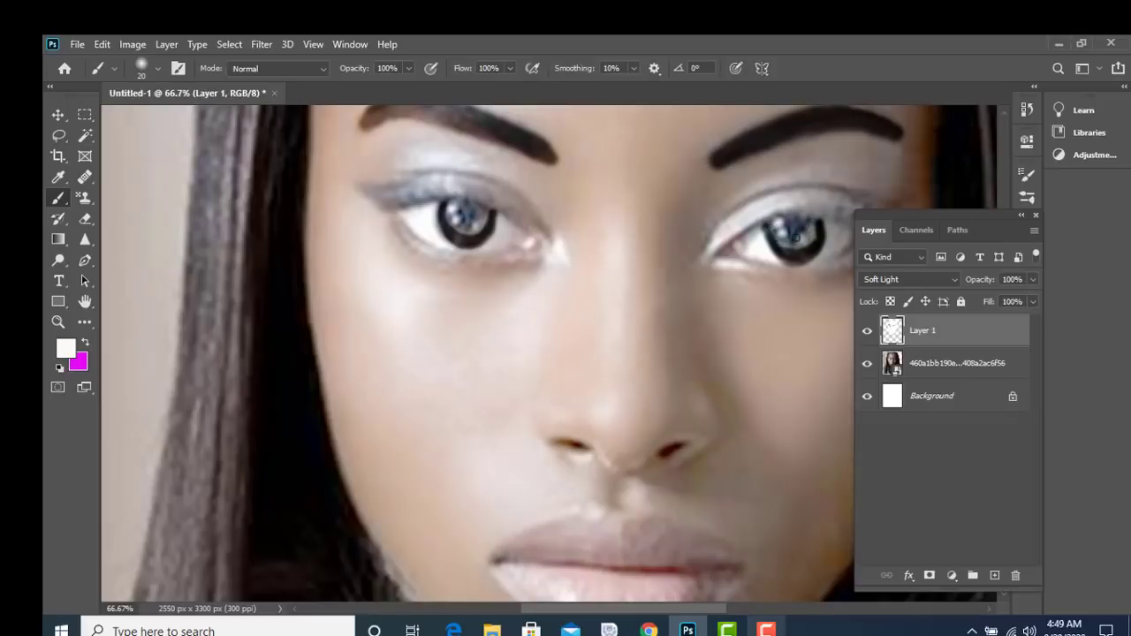
key("ctrl+minus")
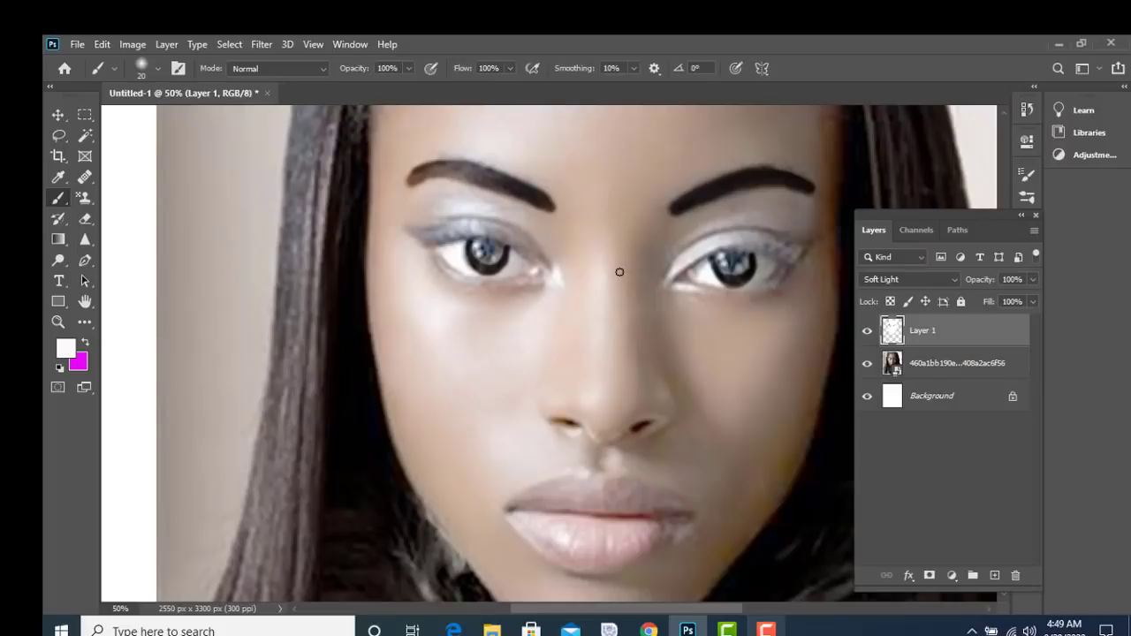
key("ctrl+minus")
key("ctrl+minus")
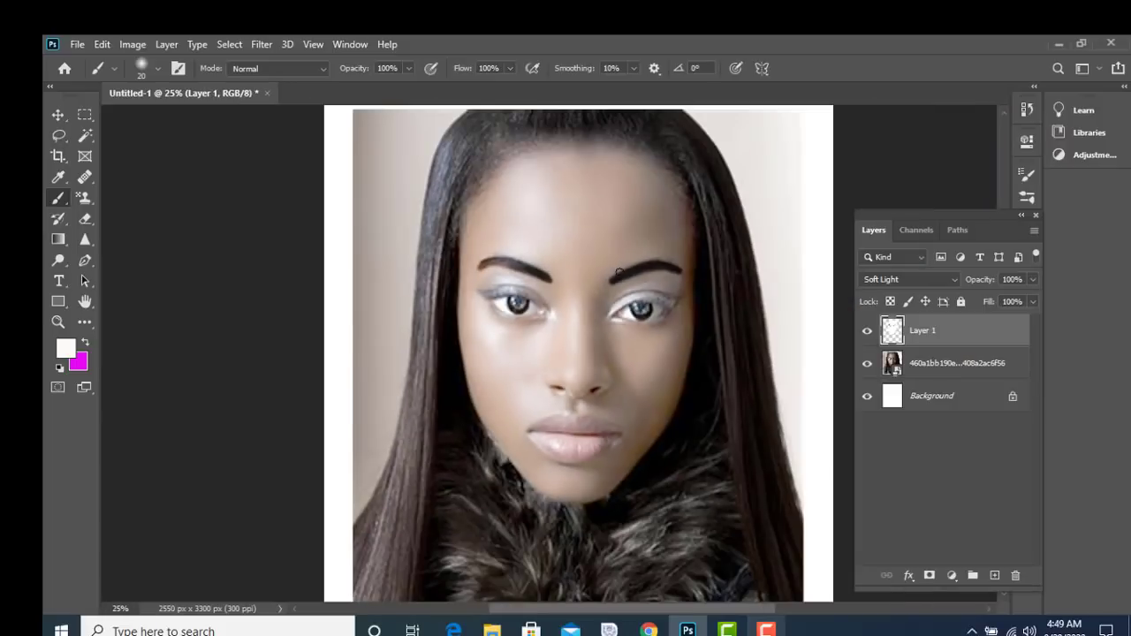
Step: Add a new Layer 2 above Layer 1, make magenta the foreground, and enlarge the brush to 60 px
left_click(58, 115)
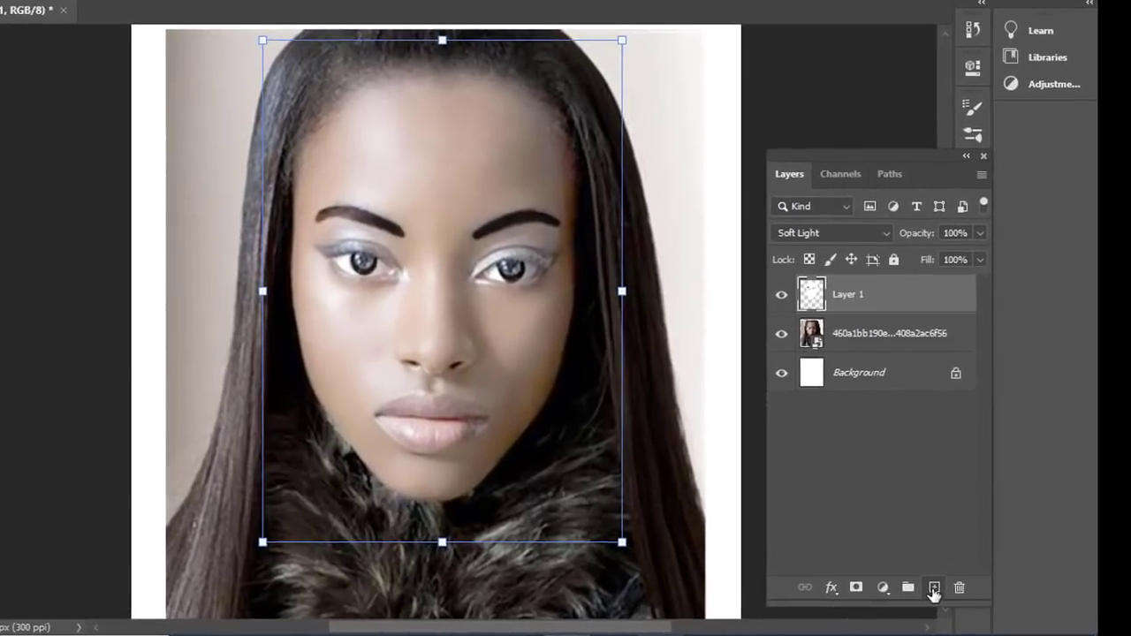
left_click(994, 575)
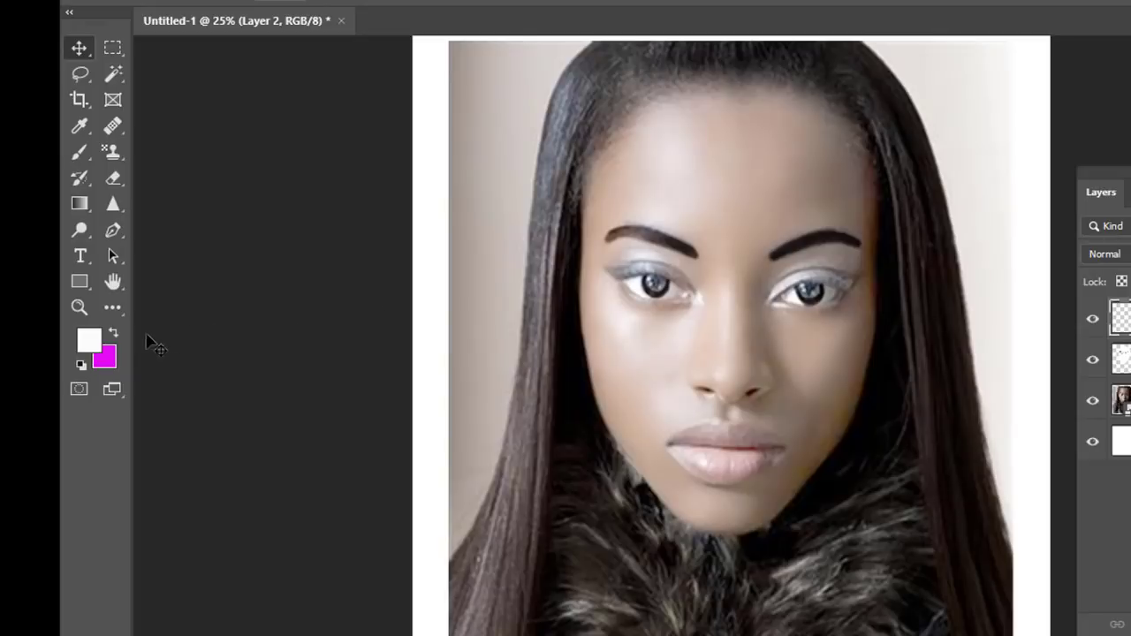
left_click(113, 335)
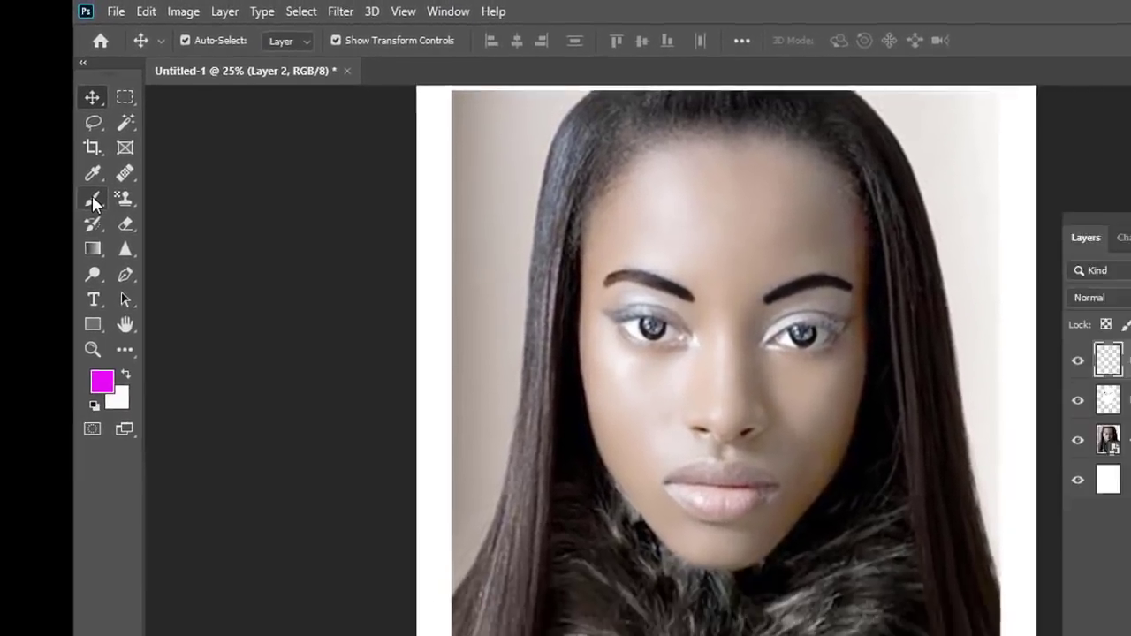
left_click(94, 201)
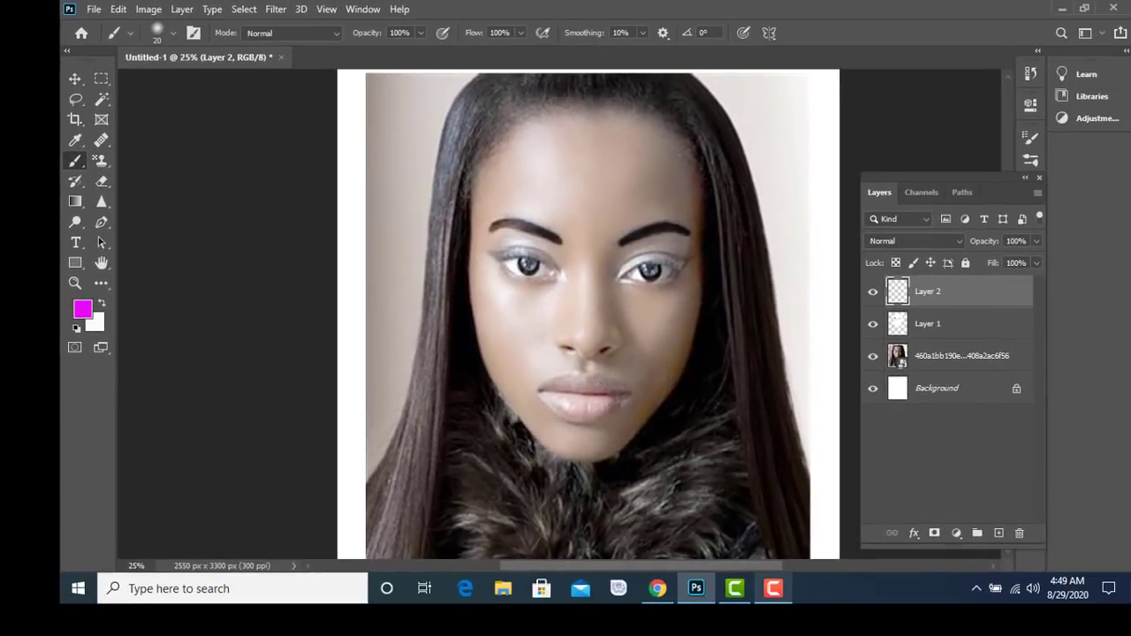
scroll(483, 380, "up", 2)
key("bracketright")
key("bracketright")
key("bracketright")
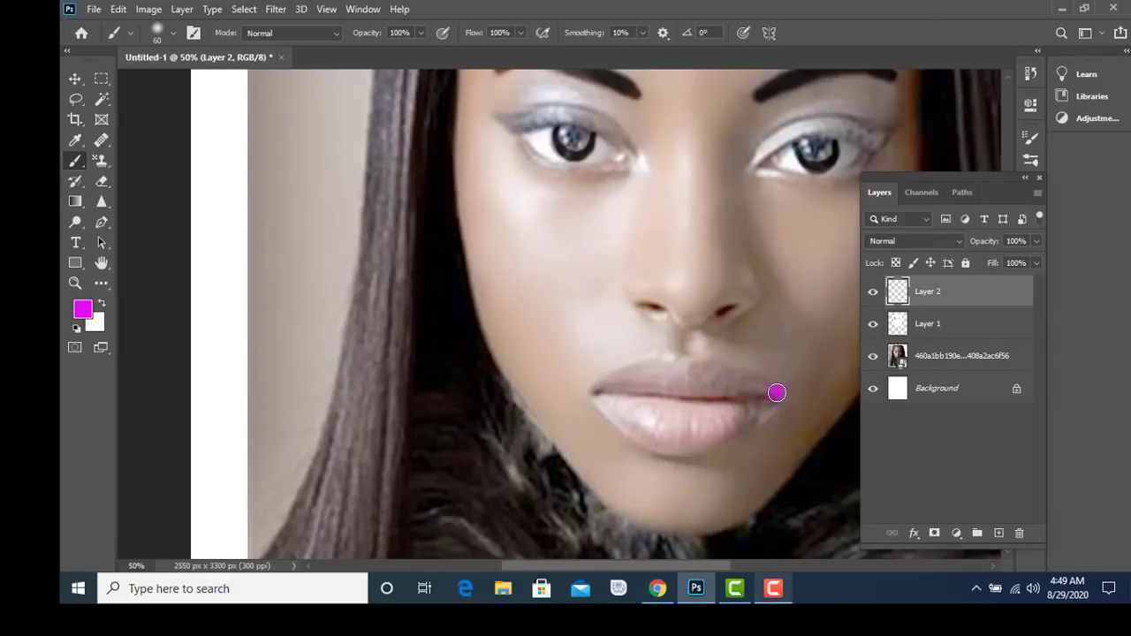
Step: Brush solid magenta strokes from the right lip corner across to the left corner
mouse_move(776, 392)
left_mouse_down()
mouse_move(759, 419)
mouse_move(702, 445)
mouse_move(642, 442)
mouse_move(592, 387)
mouse_move(672, 368)
left_mouse_up()
mouse_move(676, 369)
left_mouse_down()
mouse_move(769, 386)
mouse_move(718, 397)
mouse_move(615, 393)
mouse_move(671, 380)
mouse_move(745, 393)
left_mouse_up()
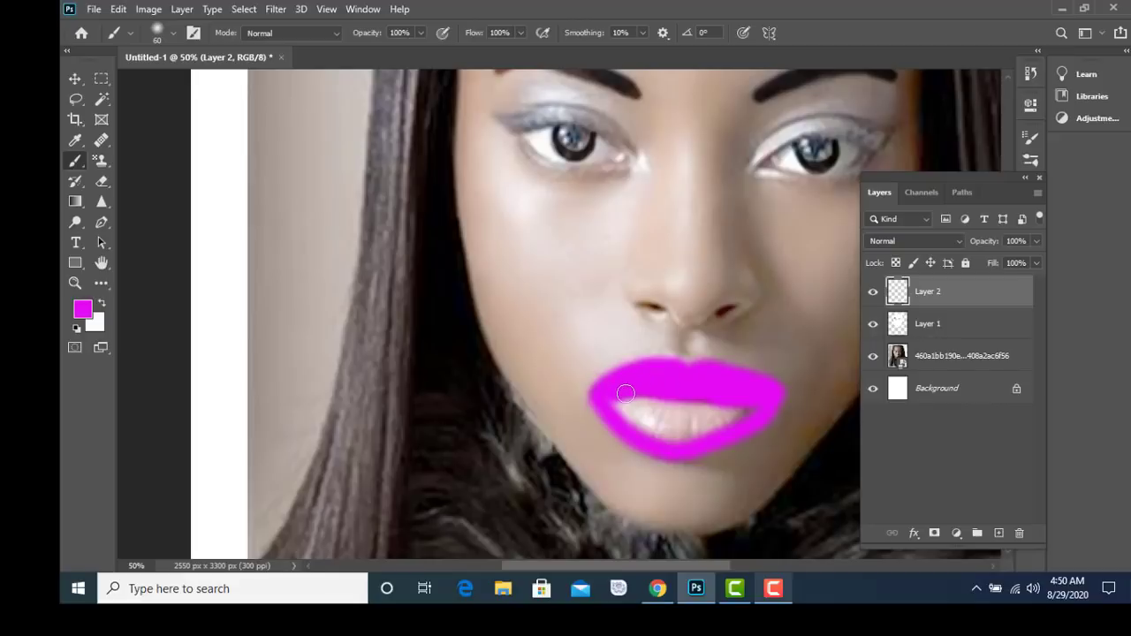
mouse_move(624, 393)
left_mouse_down()
mouse_move(627, 419)
mouse_move(676, 433)
mouse_move(747, 416)
mouse_move(632, 403)
mouse_move(751, 403)
mouse_move(724, 429)
mouse_move(682, 439)
mouse_move(639, 424)
mouse_move(619, 399)
mouse_move(704, 429)
mouse_move(750, 409)
mouse_move(711, 409)
left_mouse_up()
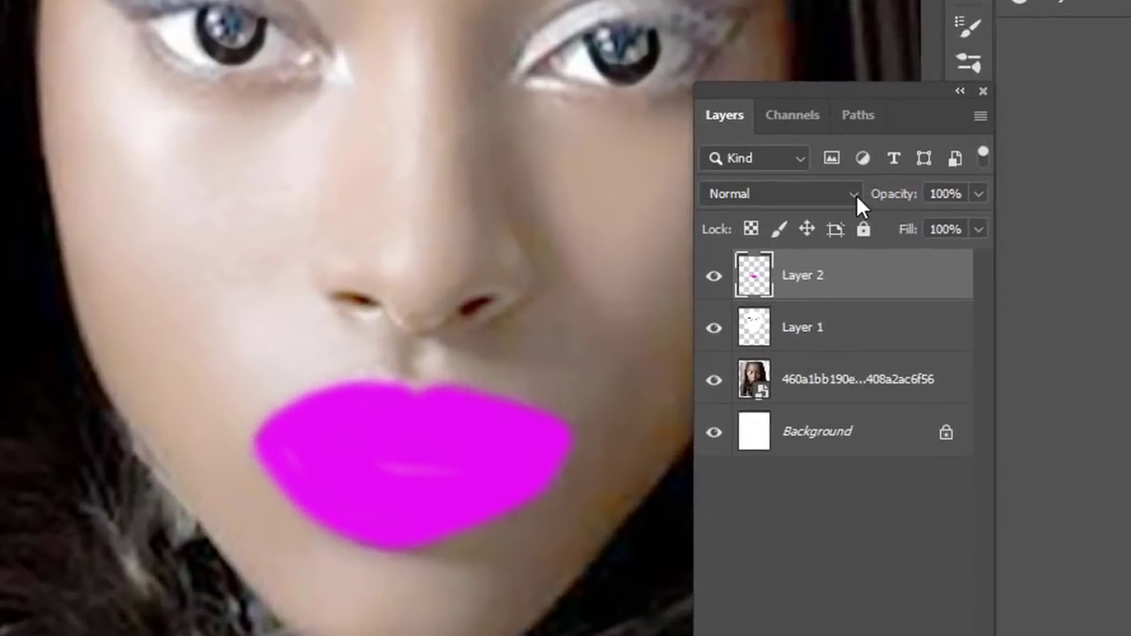
Step: Set Layer 2's blend mode to Soft Light, zoom out to 12.5%, and select the photo layer
left_click(856, 194)
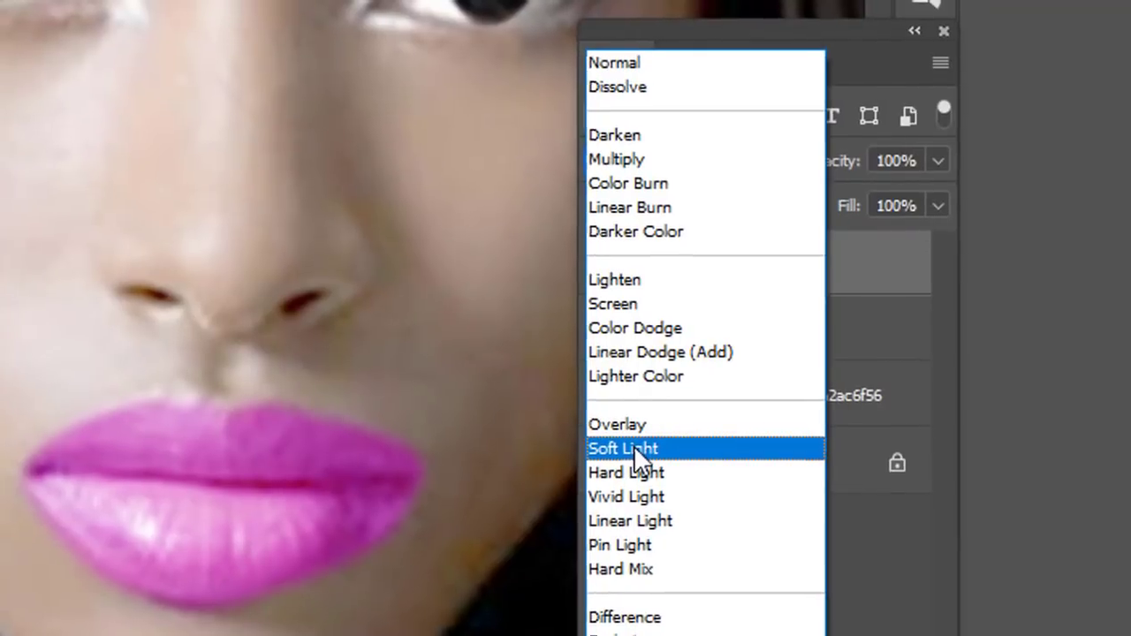
left_click(634, 446)
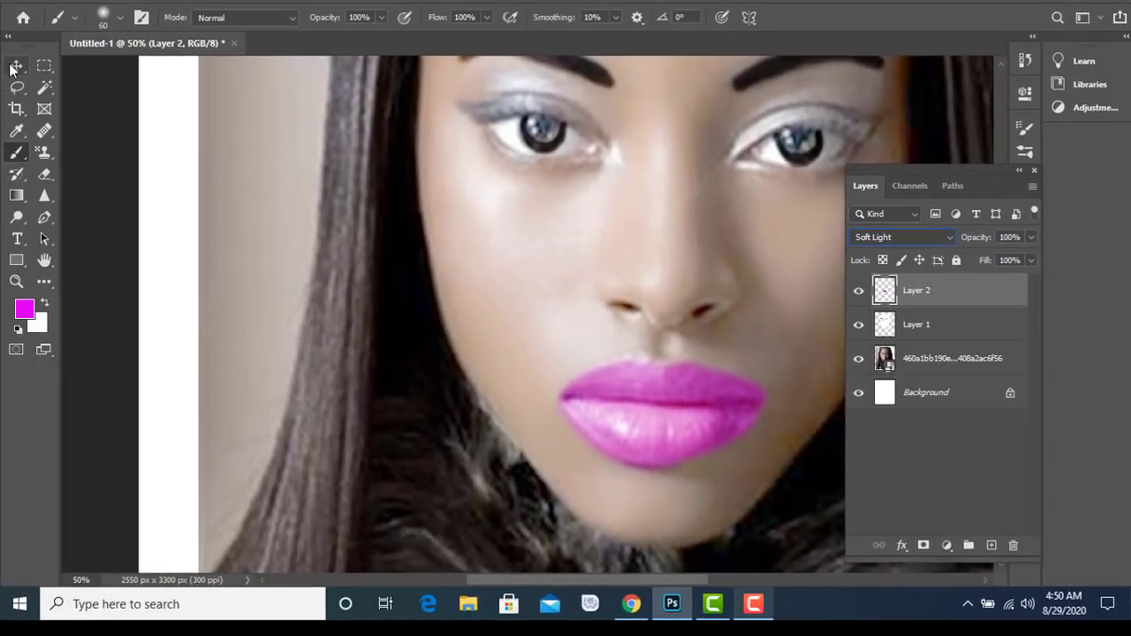
left_click(16, 66)
key("ctrl+minus")
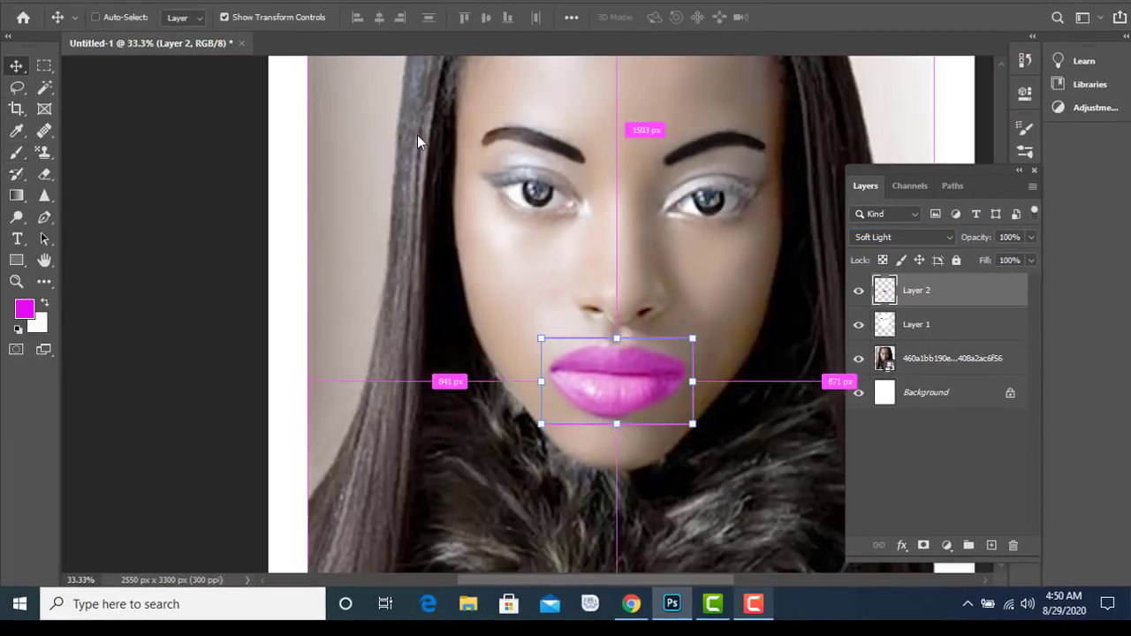
key("ctrl+minus")
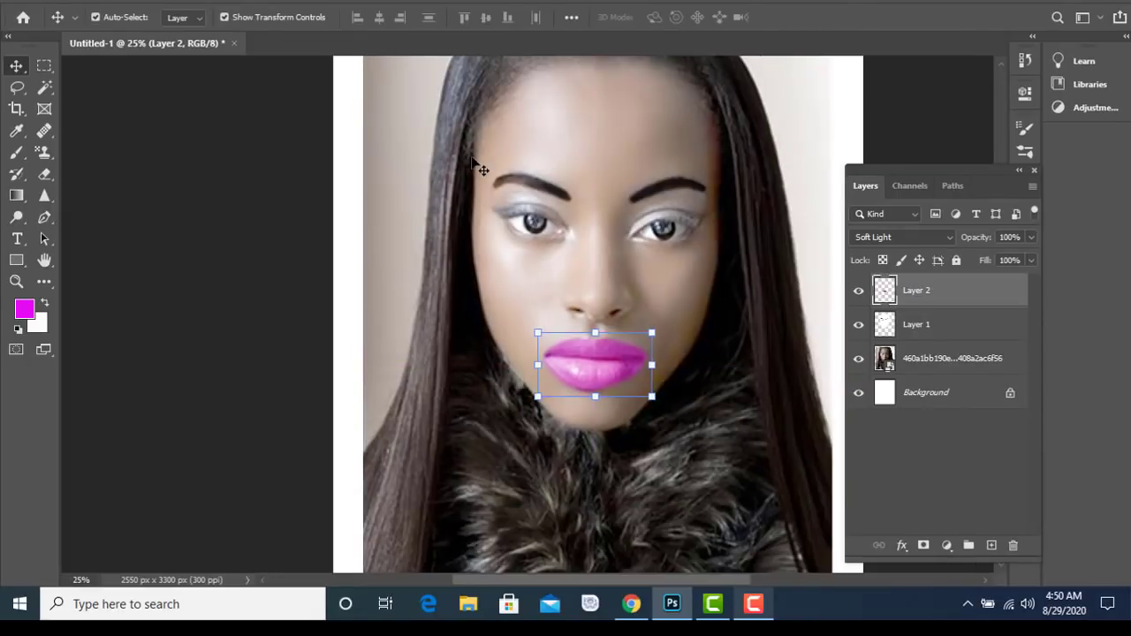
key("ctrl+minus")
key("ctrl+minus")
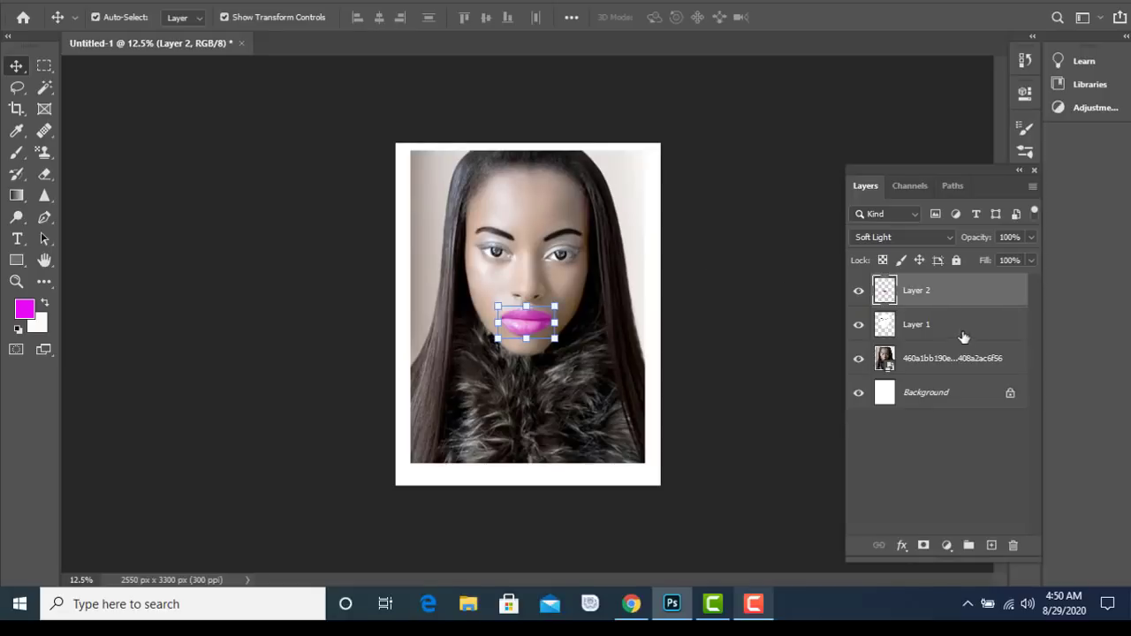
left_click(971, 363)
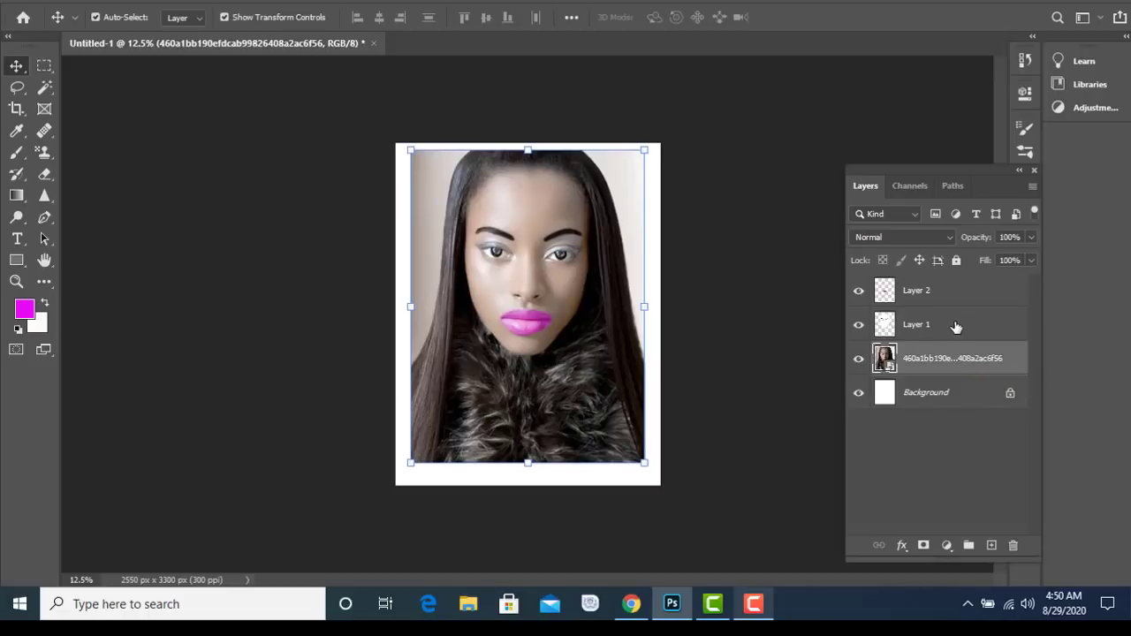
Step: Merge the photo layer, Layer 1 and Layer 2 into a single Layer 2
left_click(954, 327, "shift")
left_click(954, 295, "shift")
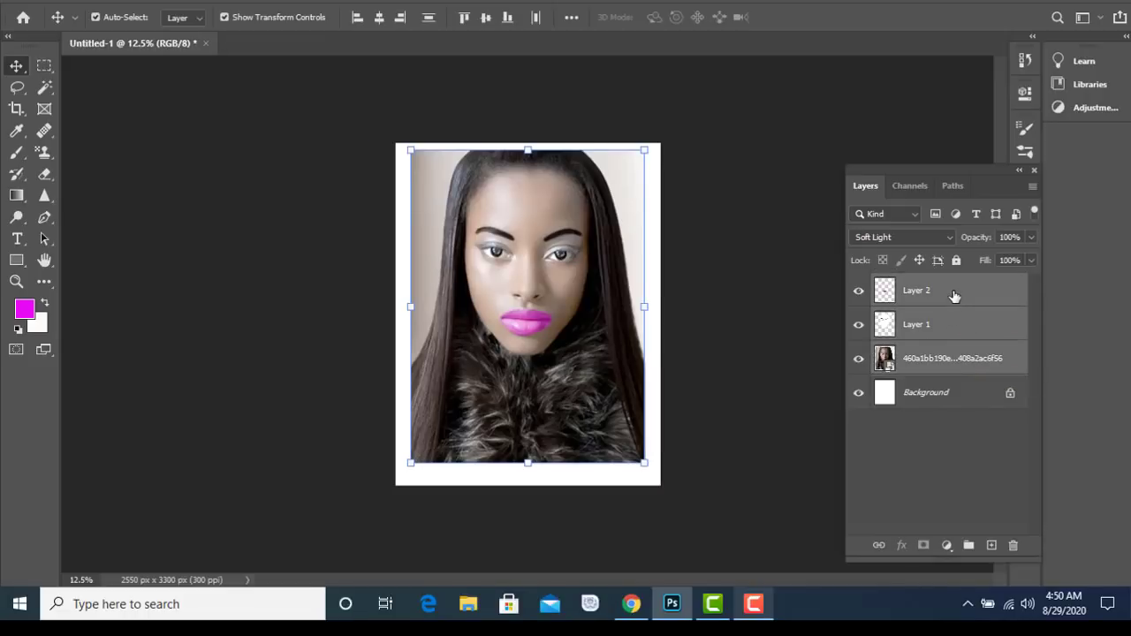
right_click(954, 295)
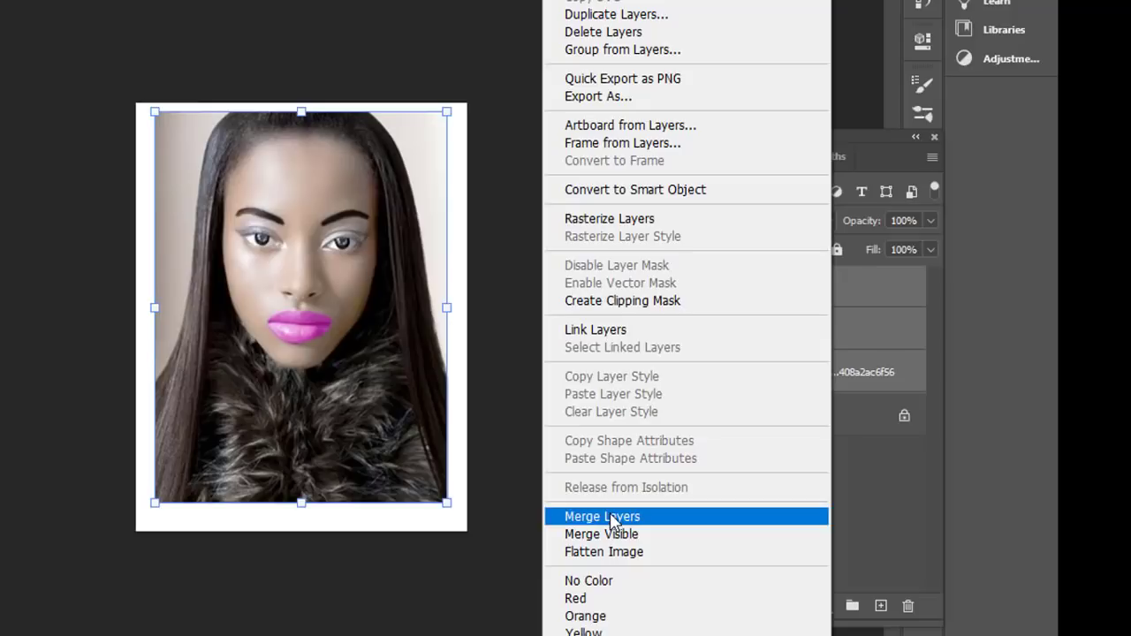
left_click(612, 518)
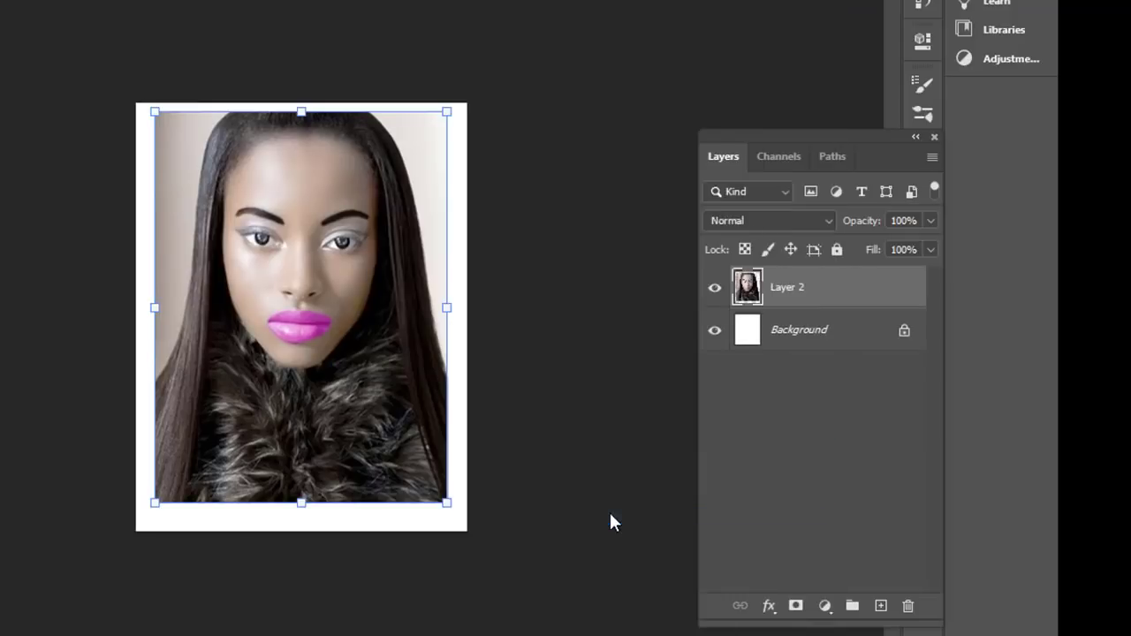
Step: Duplicate Layer 2 as a hidden Layer 2 copy and reselect Layer 2
right_click(822, 296)
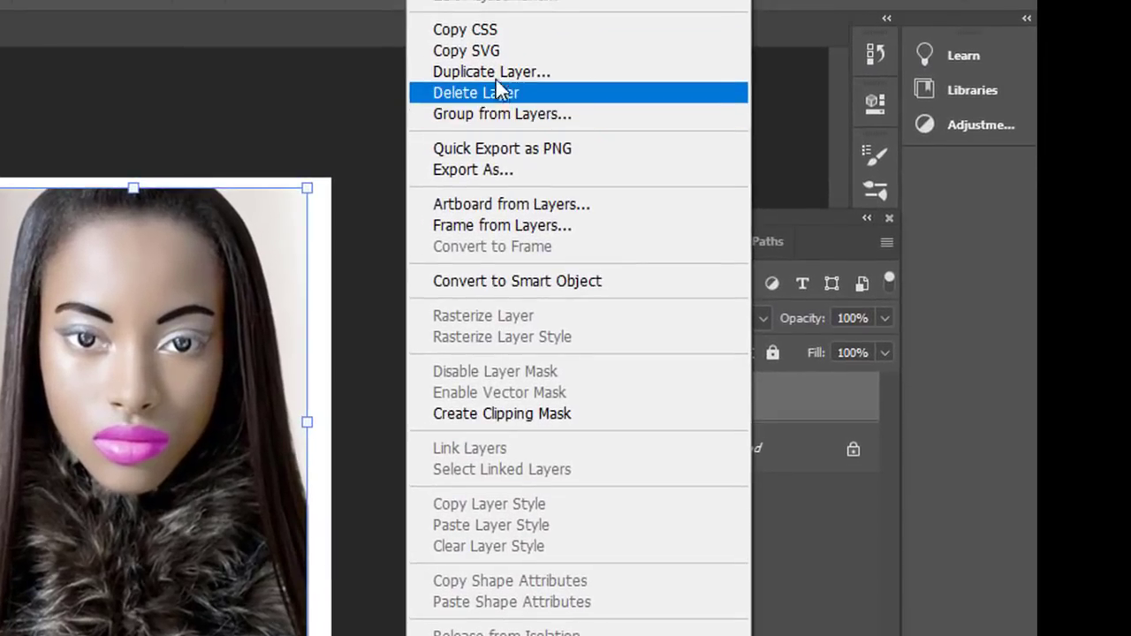
left_click(495, 78)
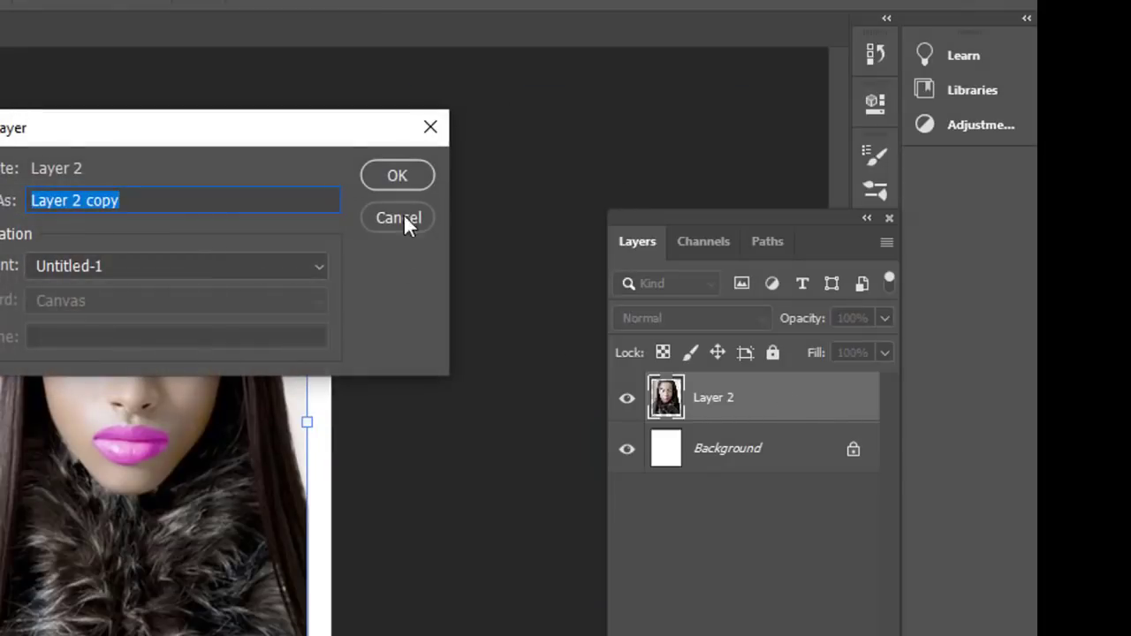
left_click(405, 182)
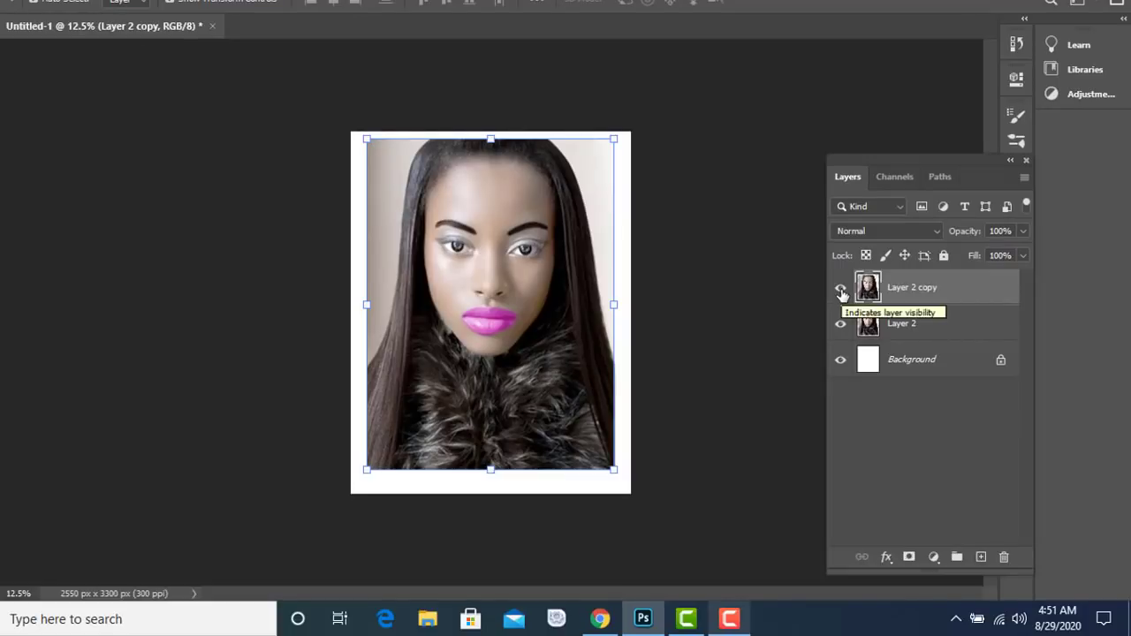
left_click(840, 292)
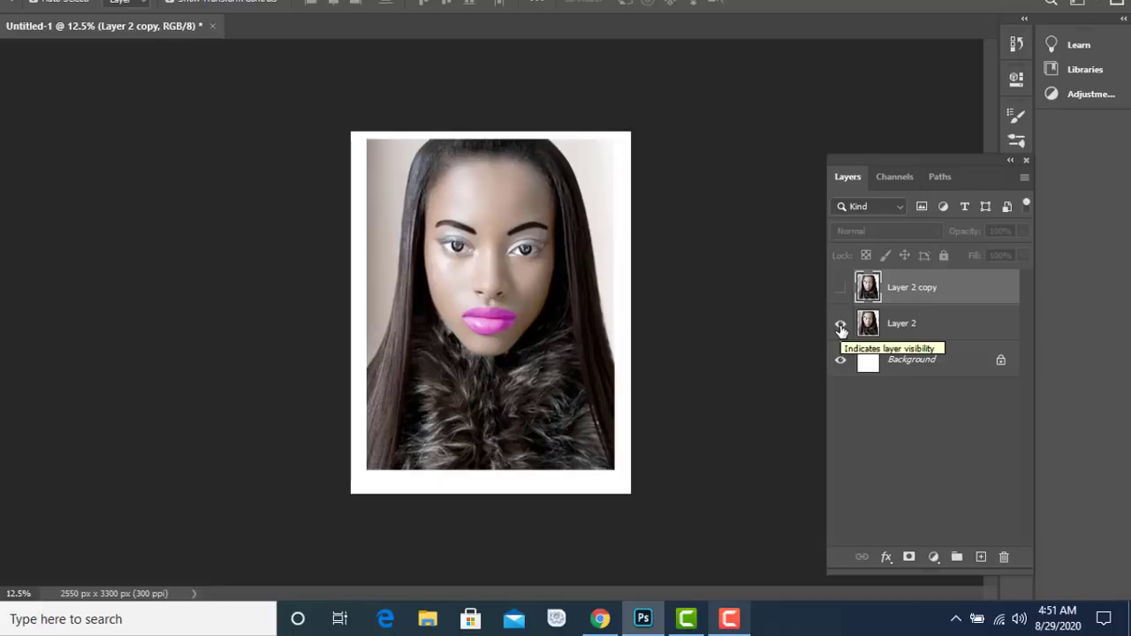
left_click(969, 331)
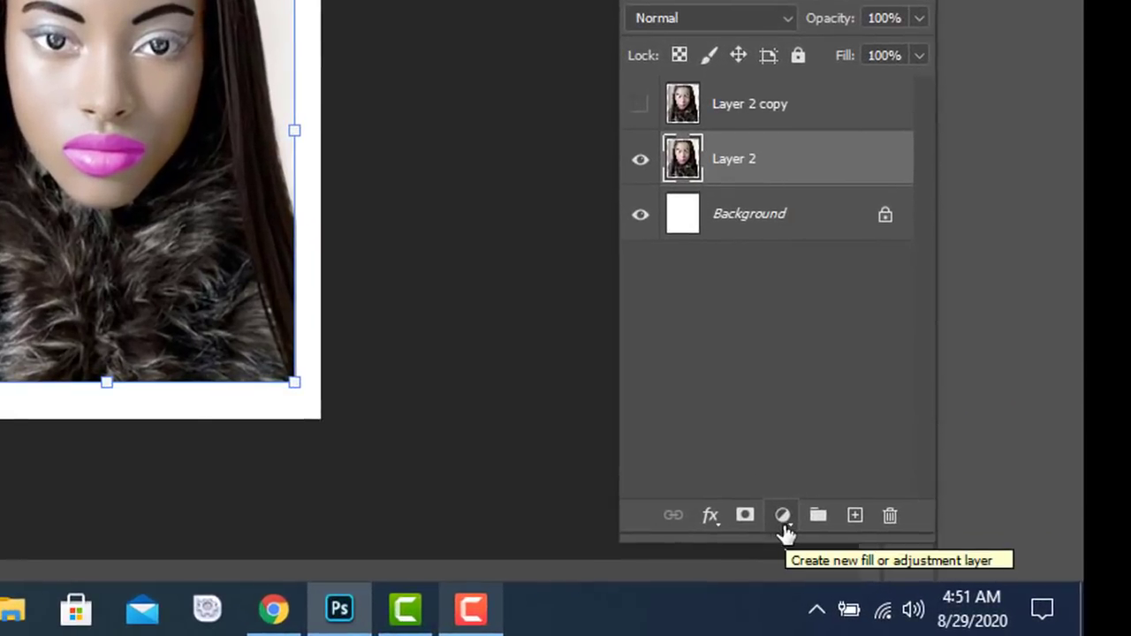
Step: Add a Curves 1 adjustment layer and raise a midtone point on the RGB curve
left_click(783, 519)
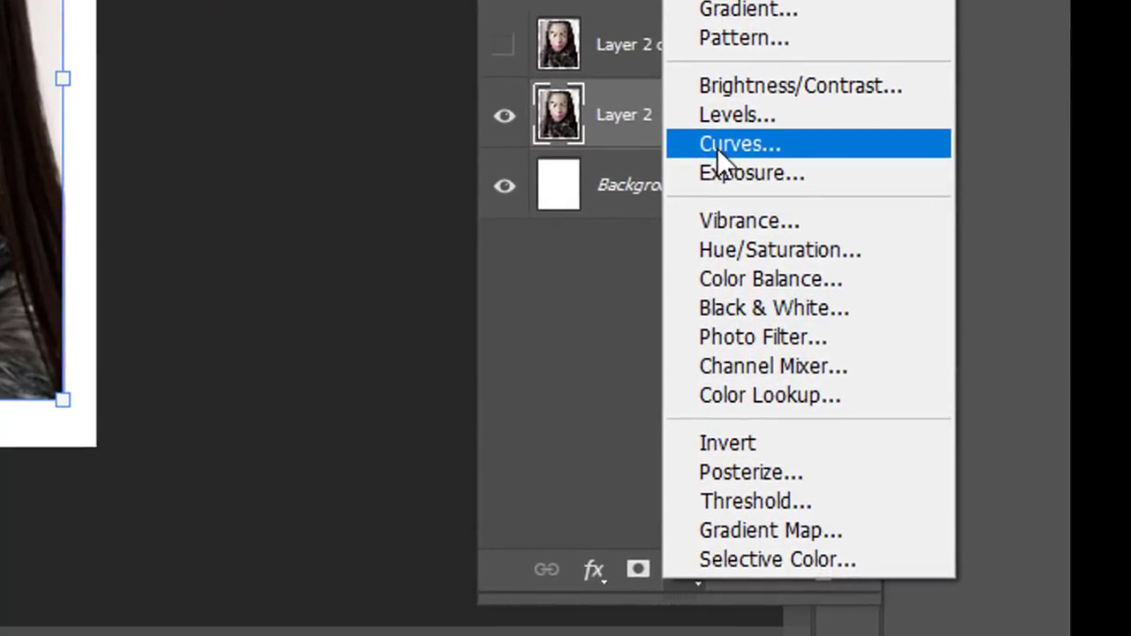
left_click(717, 150)
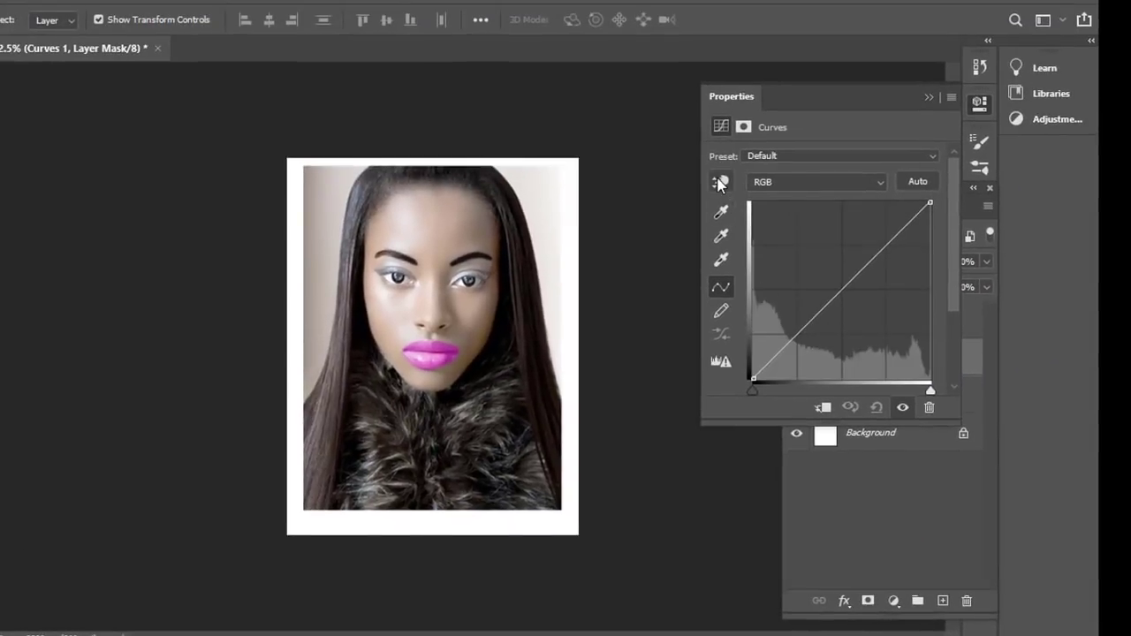
left_click(720, 181)
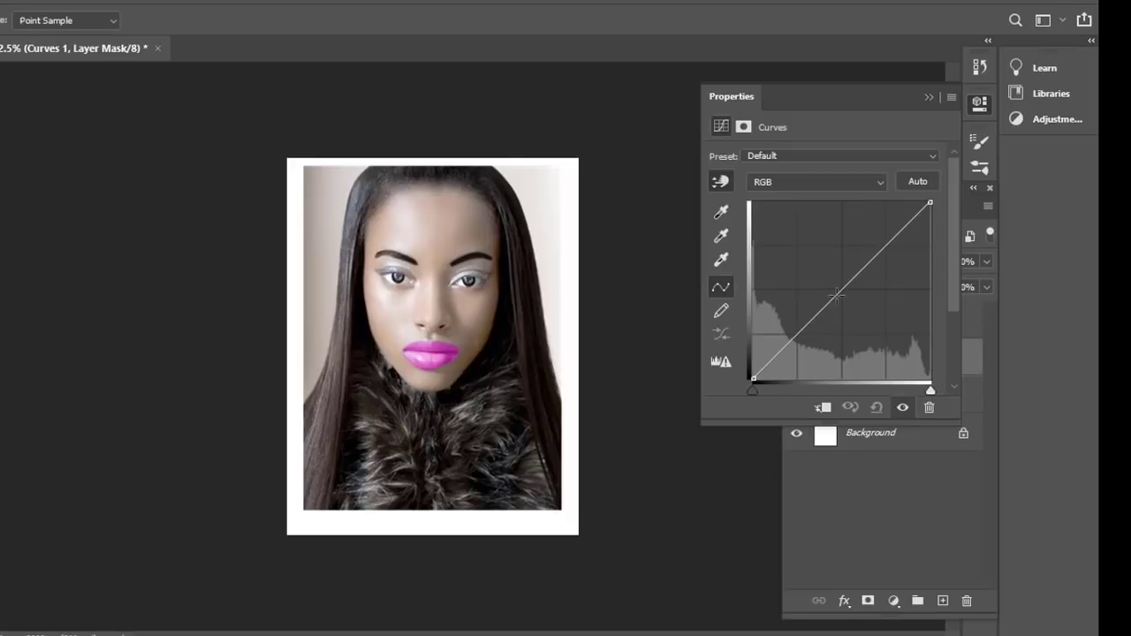
mouse_move(836, 295)
left_mouse_down()
mouse_move(833, 277)
mouse_move(852, 274)
left_mouse_up()
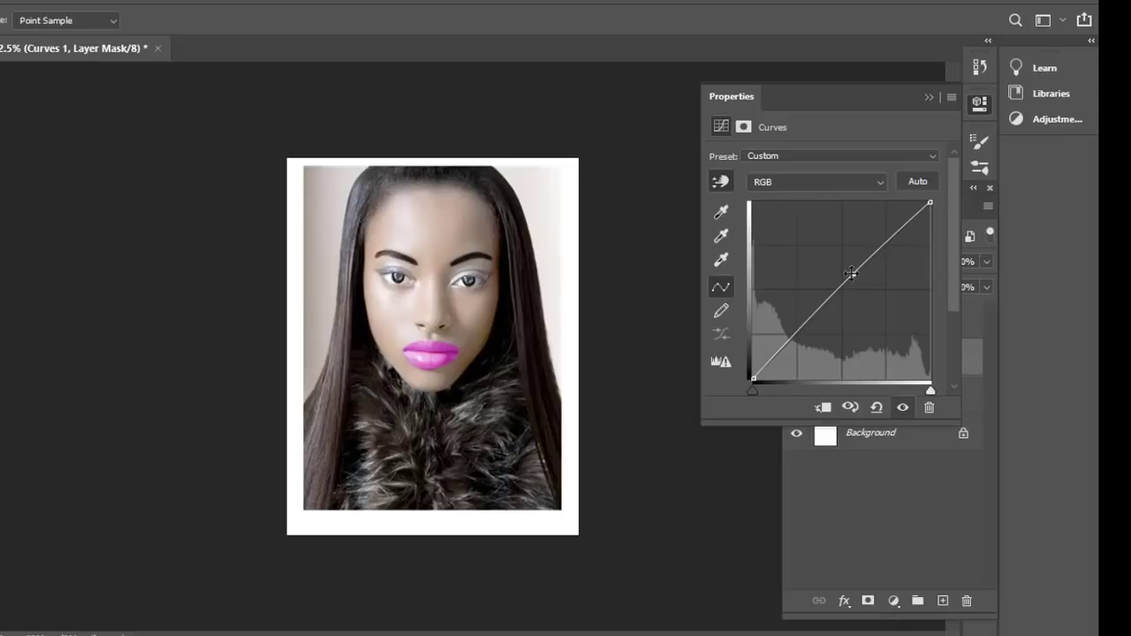
left_click_drag(854, 275, 853, 268)
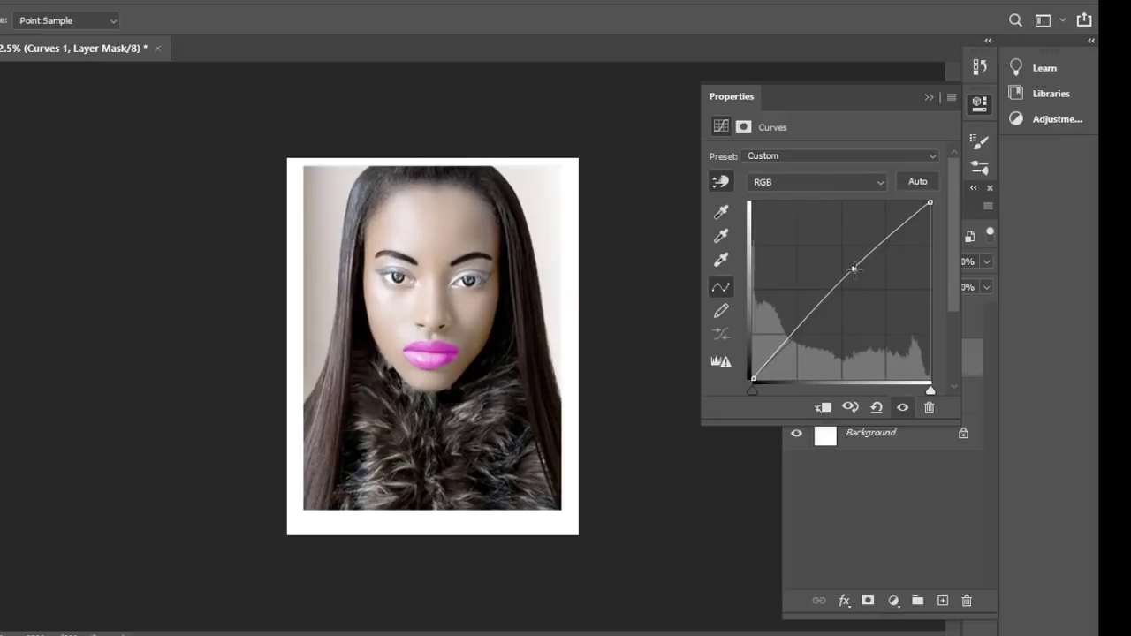
Step: Add a Color Balance 1 layer shifting midtones to +8 red, +9 green and +30 blue
left_click(928, 99)
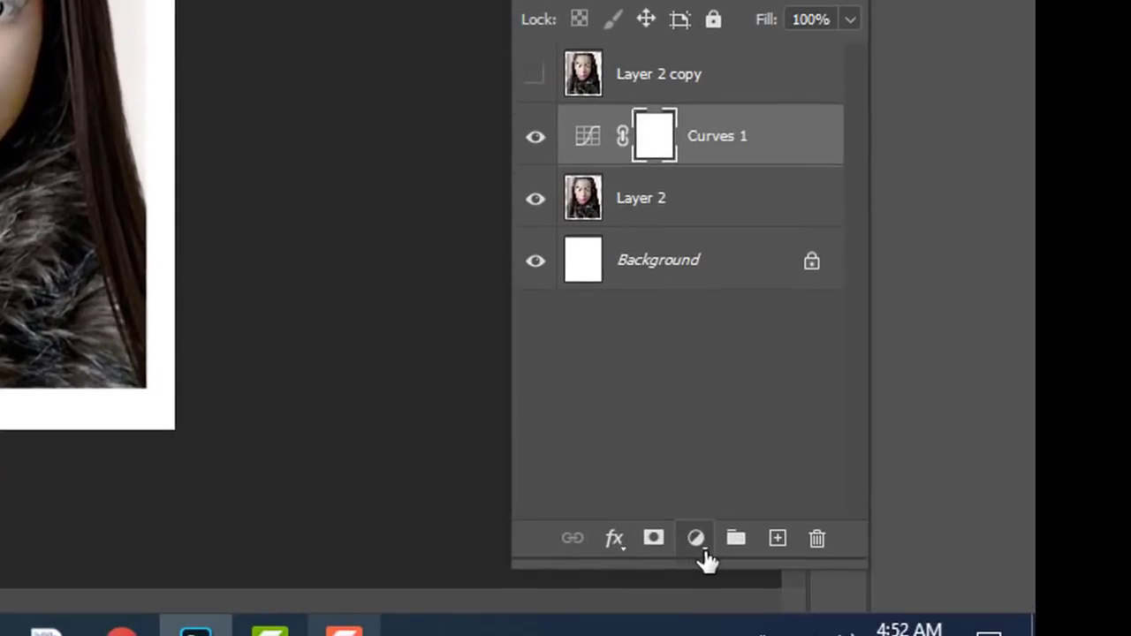
left_click(893, 601)
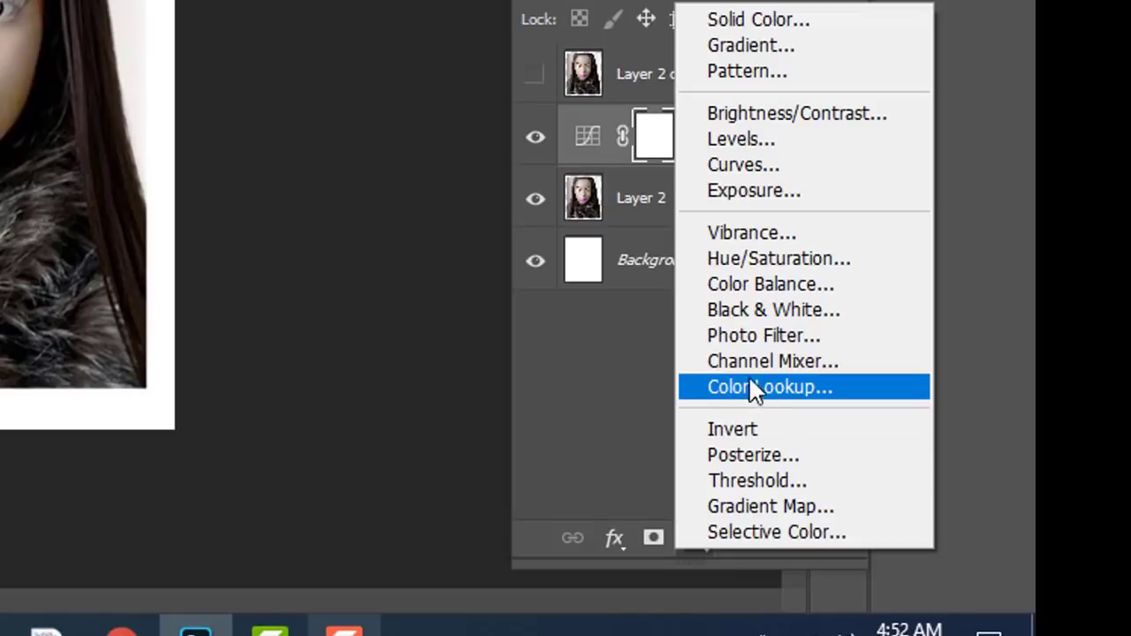
left_click(766, 292)
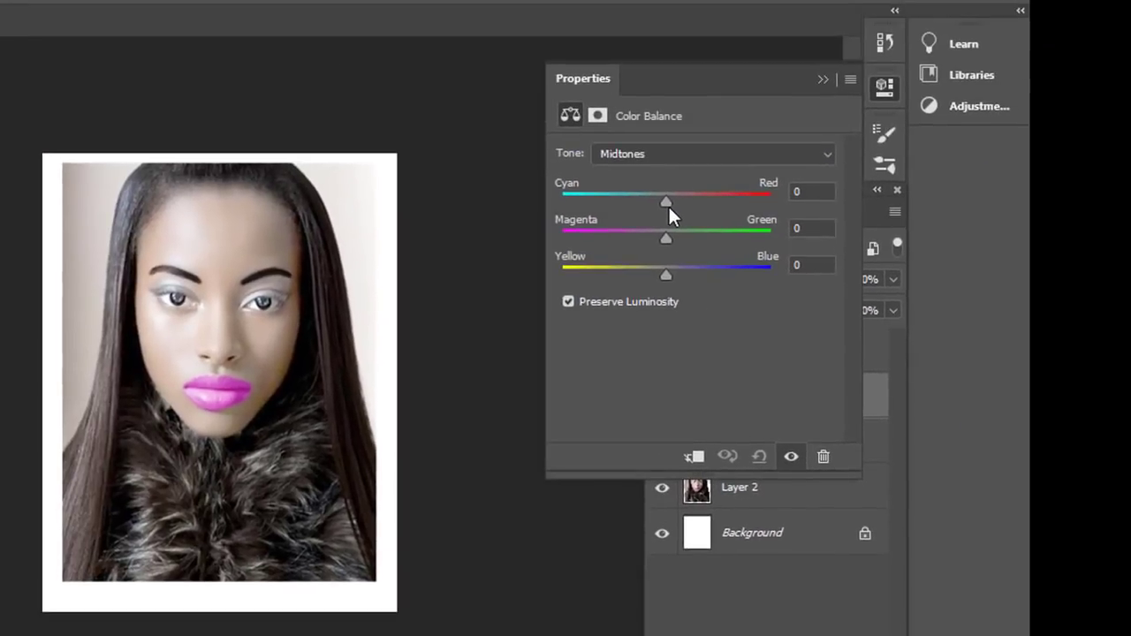
left_click_drag(666, 202, 675, 202)
left_click_drag(666, 239, 675, 232)
left_click_drag(666, 274, 697, 274)
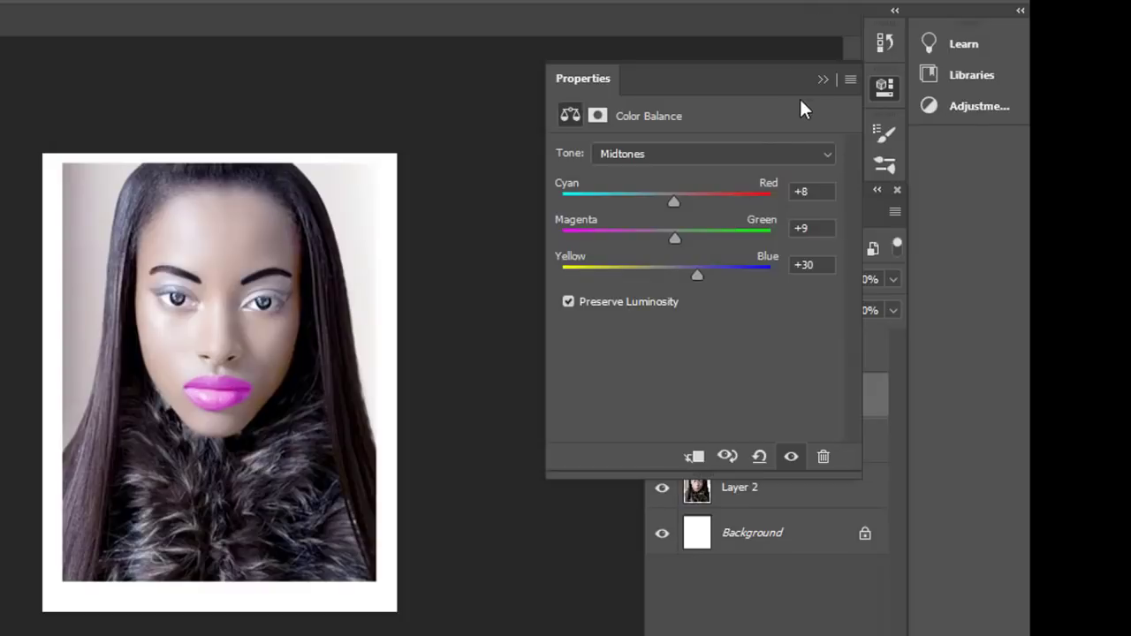
left_click(820, 80)
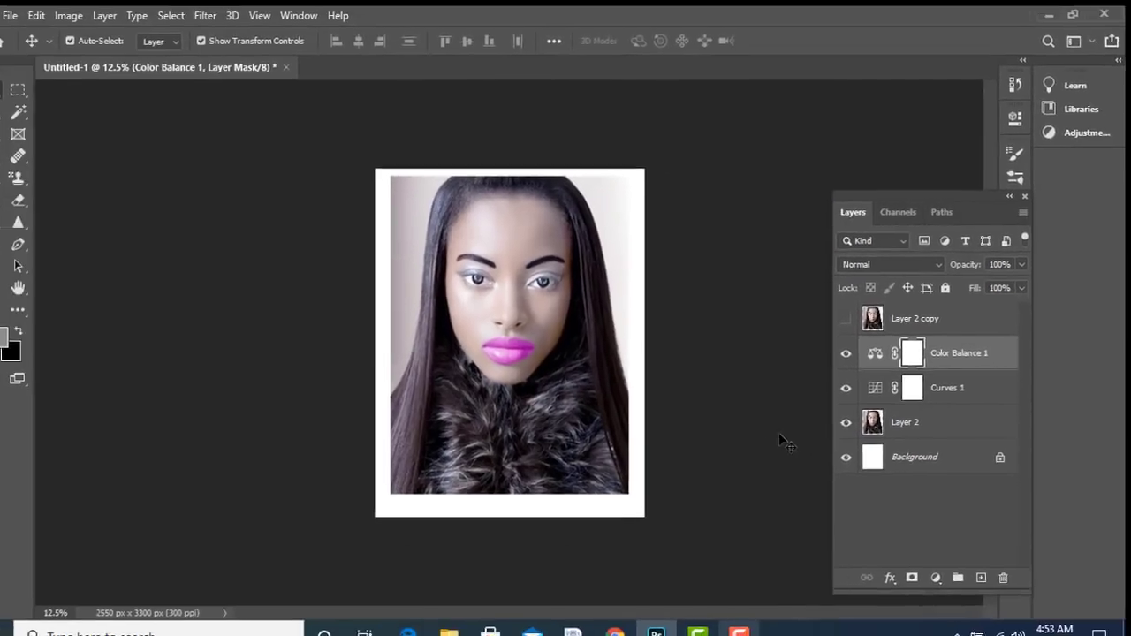
left_click(791, 434)
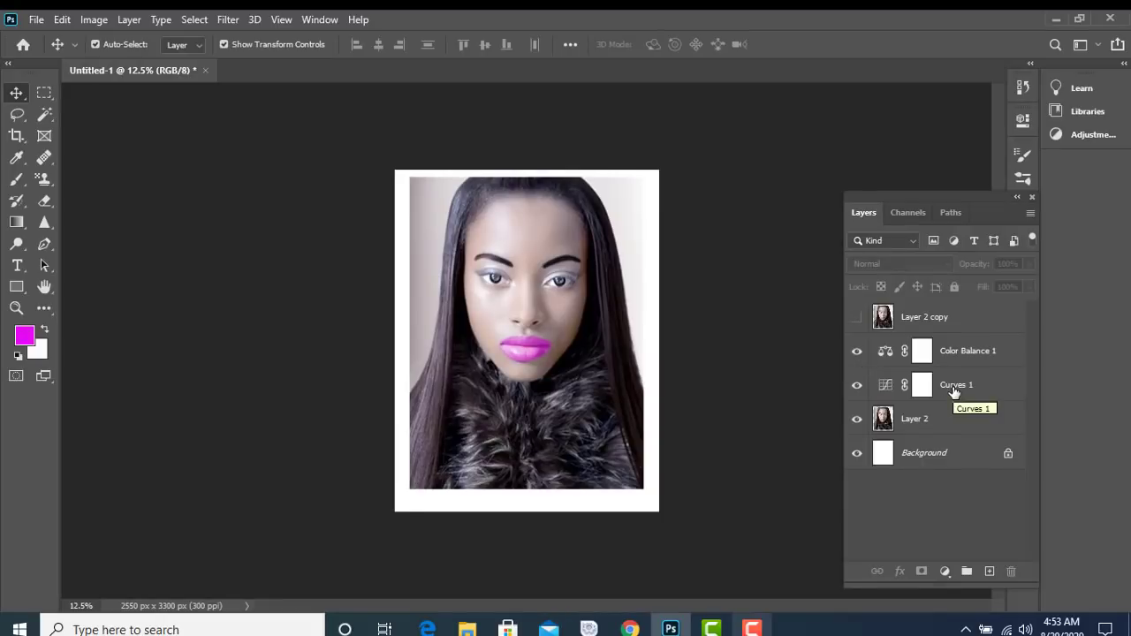
Step: Merge Layer 2, Curves 1 and Color Balance 1 into one Color Balance 1 layer
left_click(973, 419)
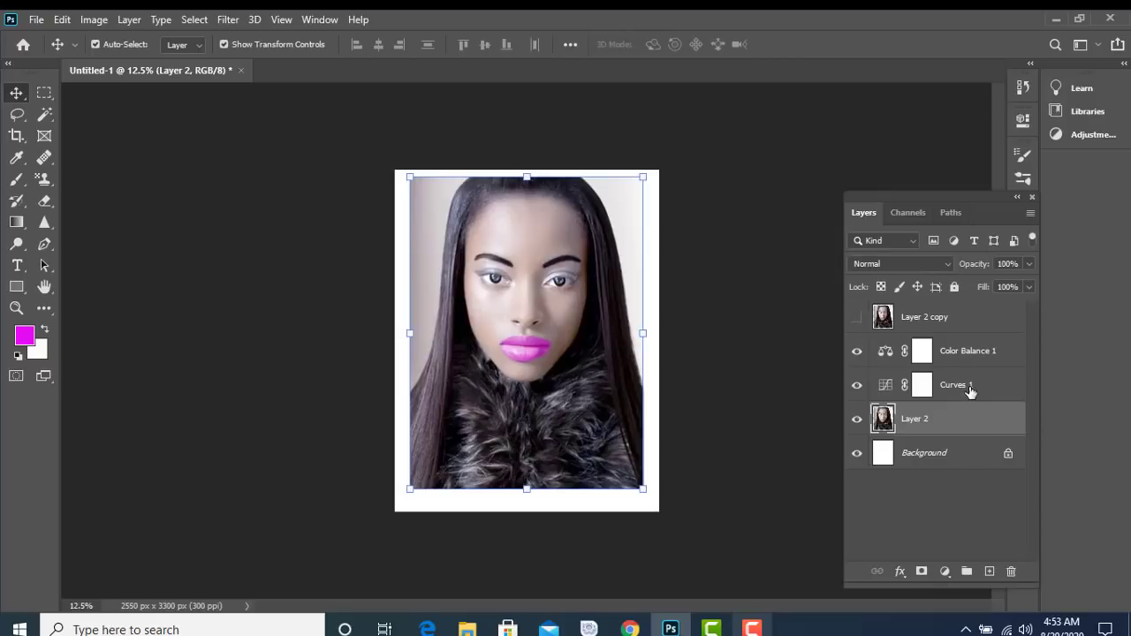
left_click(970, 388, "shift")
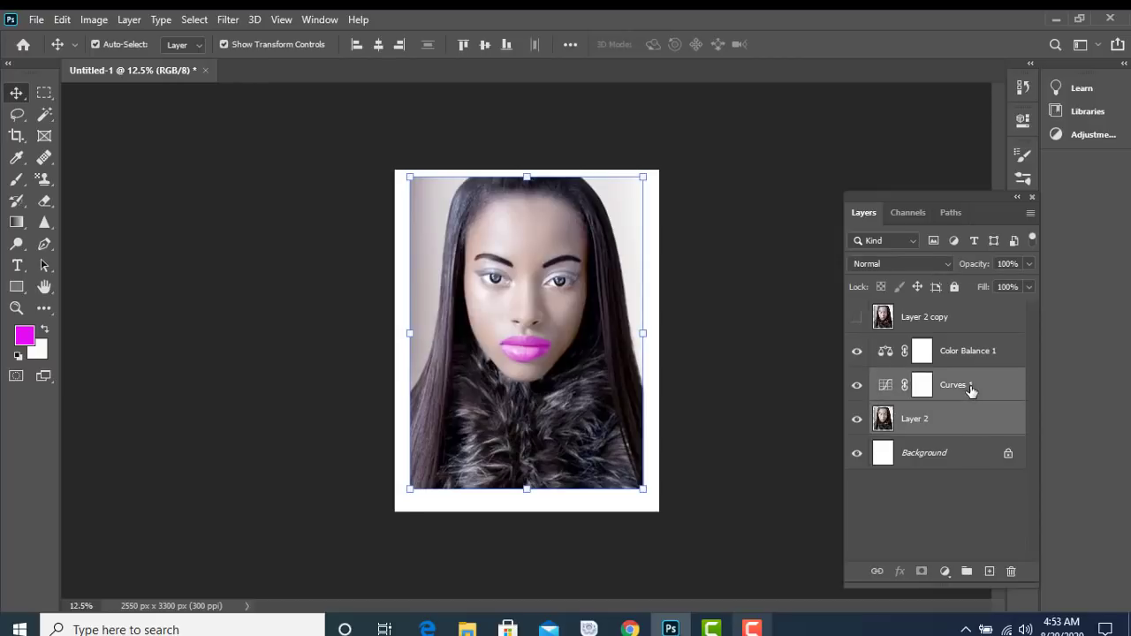
left_click(967, 351, "shift")
right_click(967, 352)
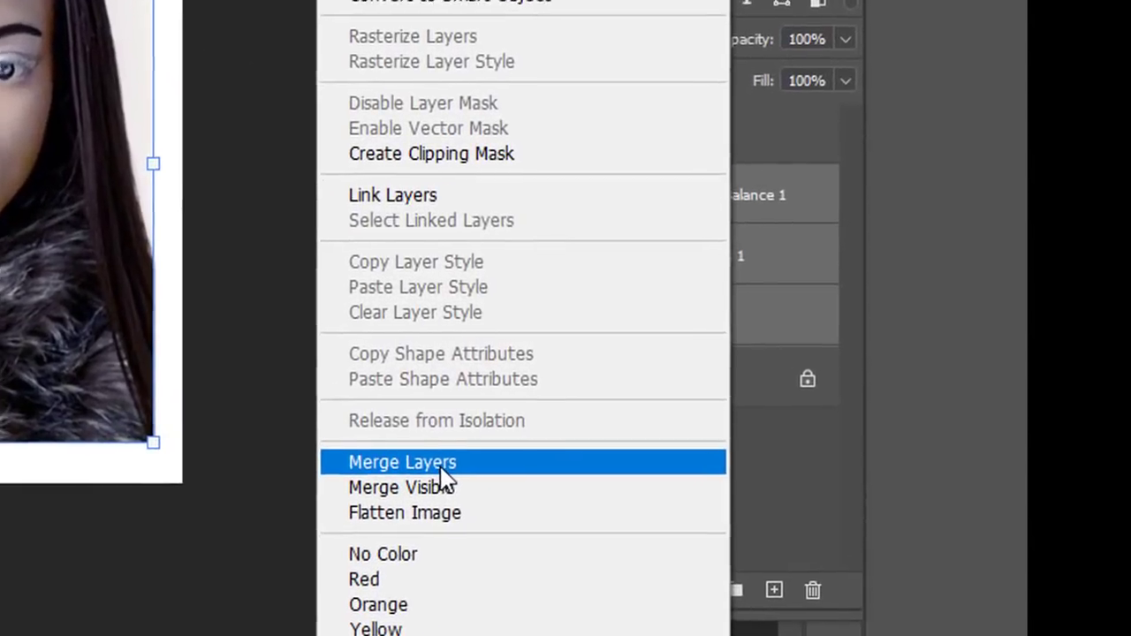
left_click(440, 468)
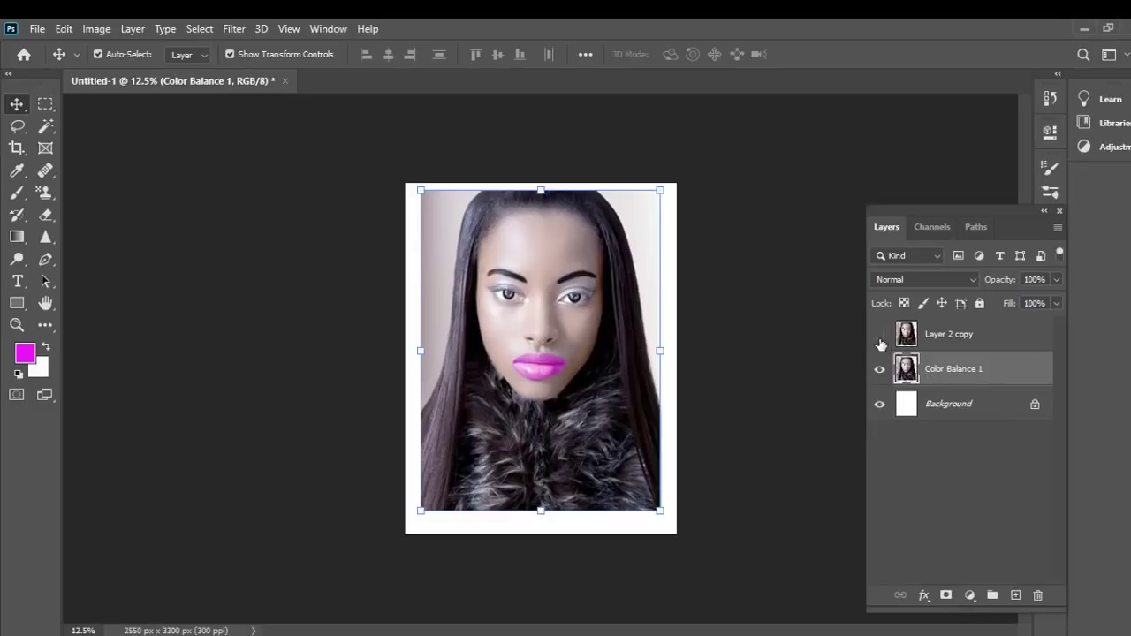
Step: Toggle the merged Color Balance 1 layer's visibility to compare before and after
left_click(882, 371)
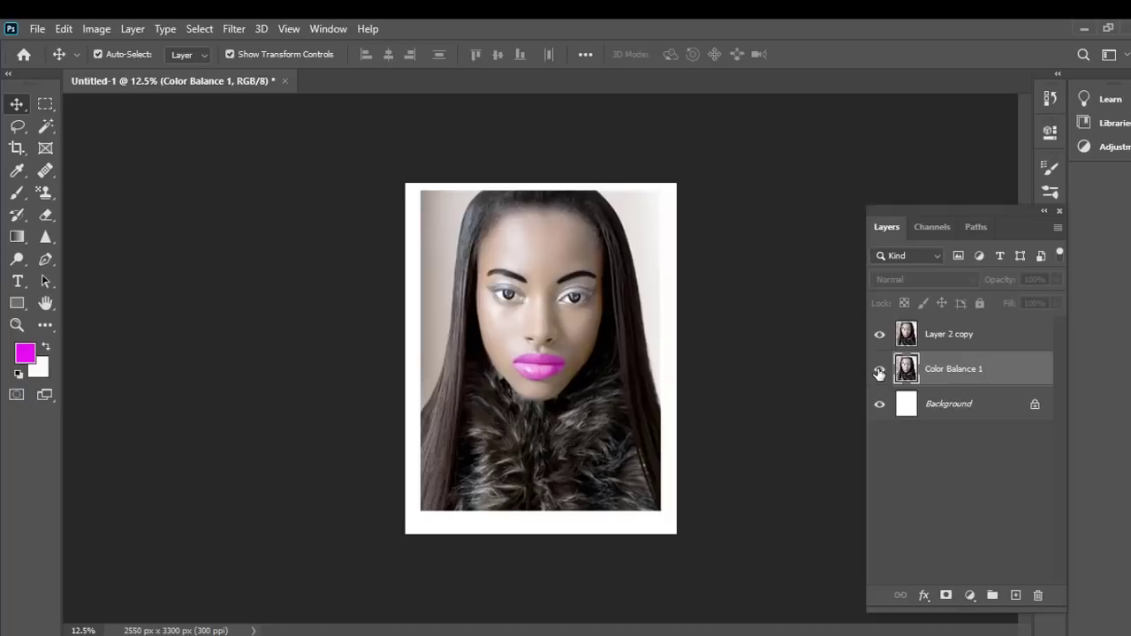
left_click(879, 371)
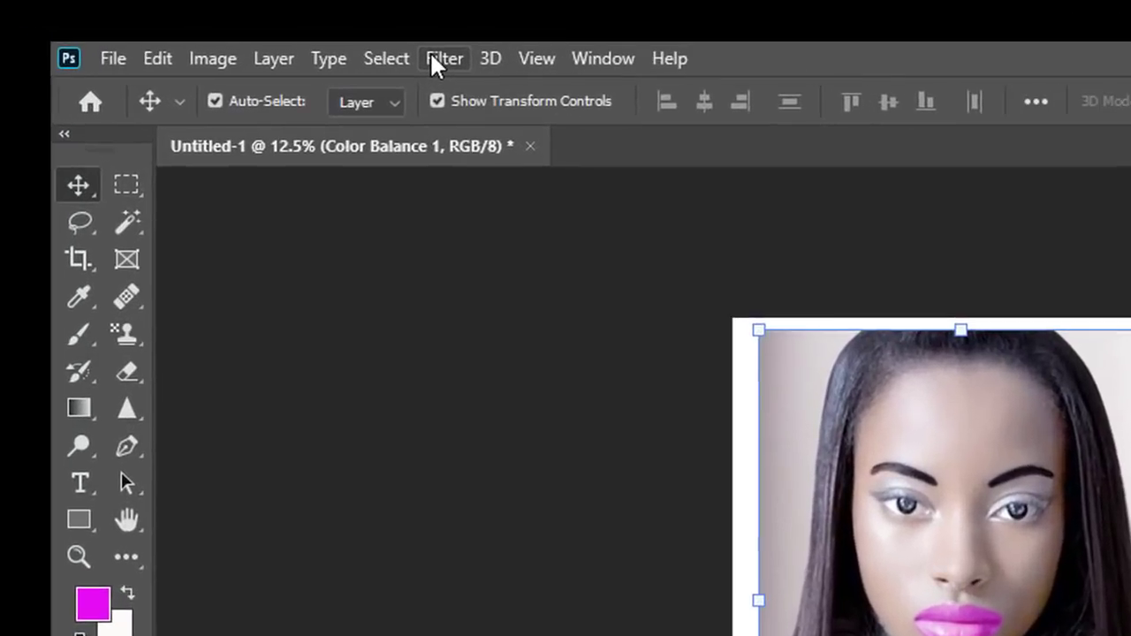
left_click(234, 29)
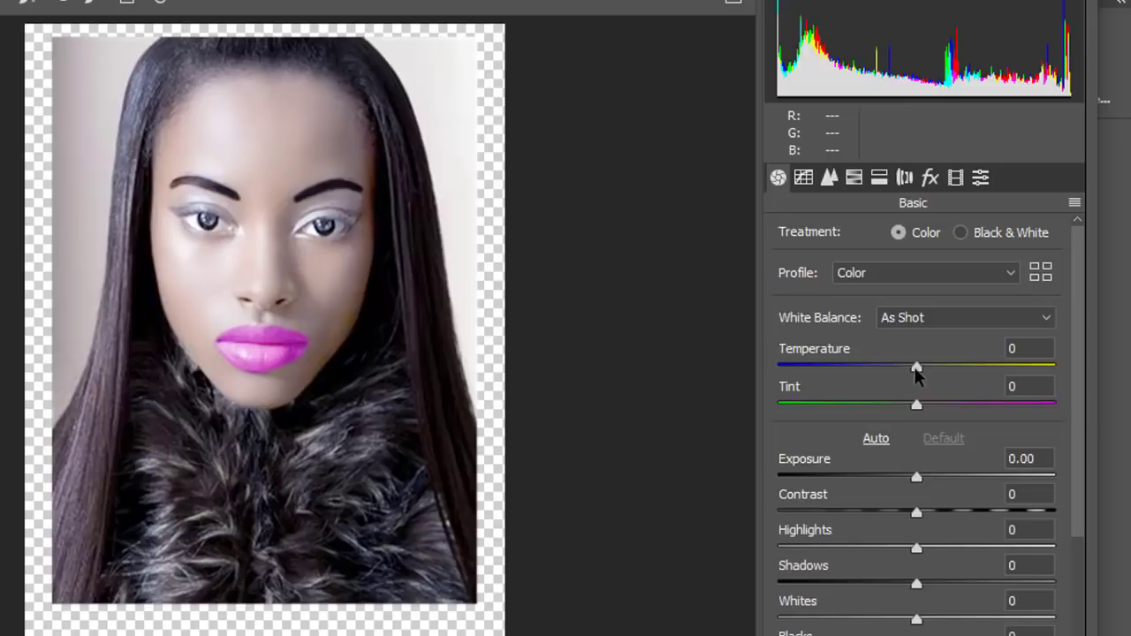
Step: In Camera Raw Basic, set Temperature -3, Exposure +0.15 and Contrast -7
mouse_move(914, 369)
left_mouse_down()
mouse_move(926, 373)
mouse_move(912, 371)
left_mouse_up()
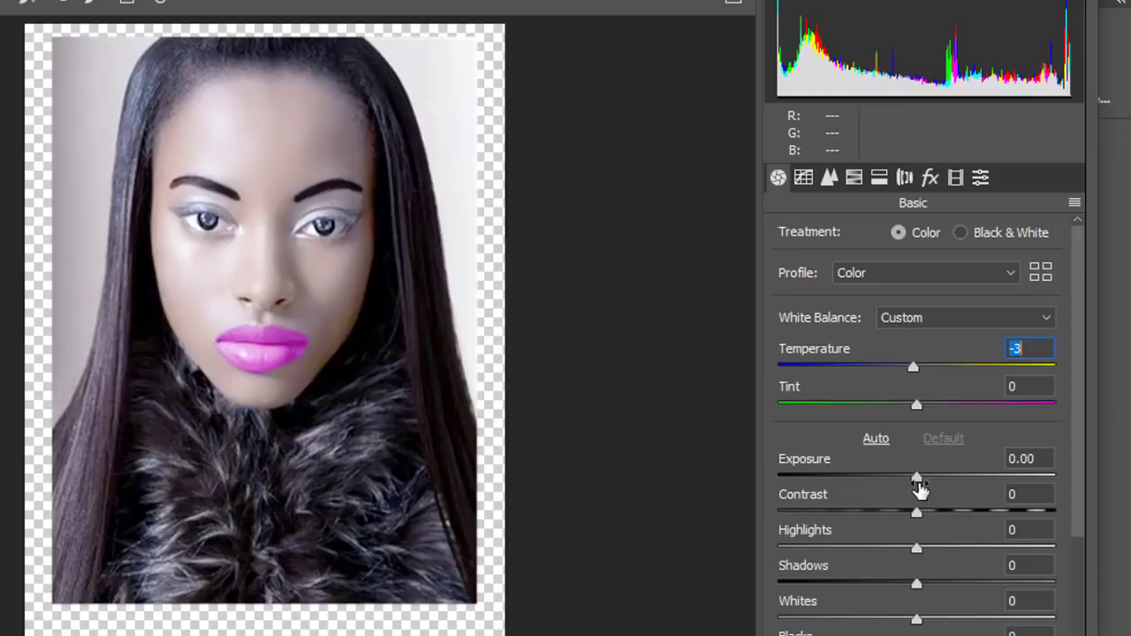
left_click_drag(916, 480, 922, 479)
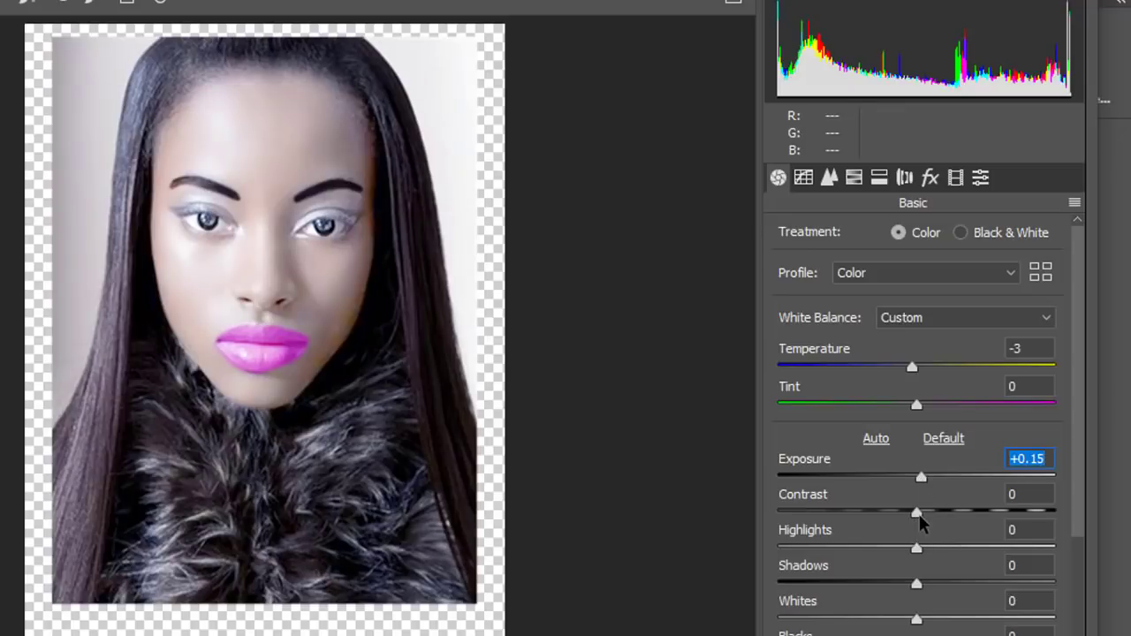
mouse_move(918, 512)
left_mouse_down()
mouse_move(931, 512)
mouse_move(919, 517)
left_mouse_up()
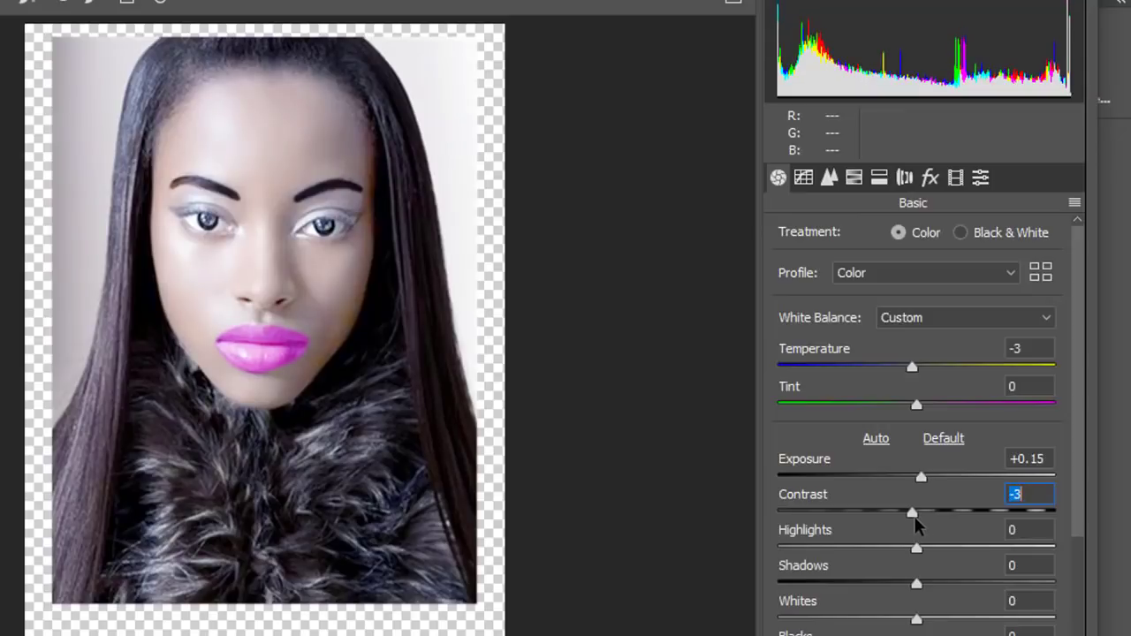
left_click_drag(915, 516, 908, 519)
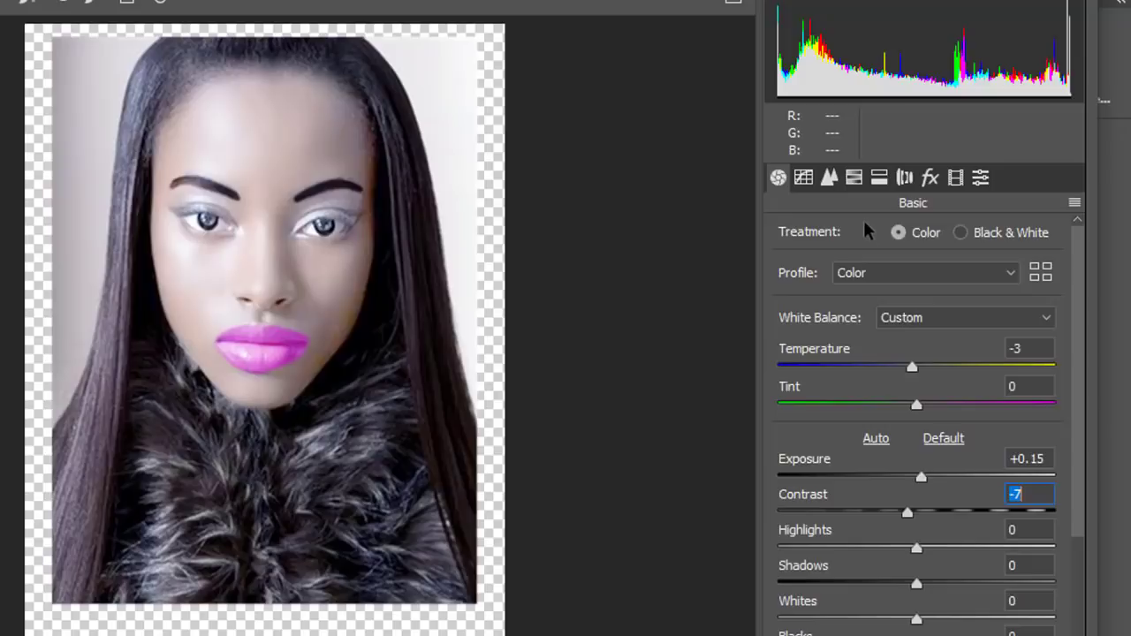
Step: Set Post Crop Vignetting to Amount +2, Midpoint 58, Roundness +46 and Feather 52
left_click(805, 186)
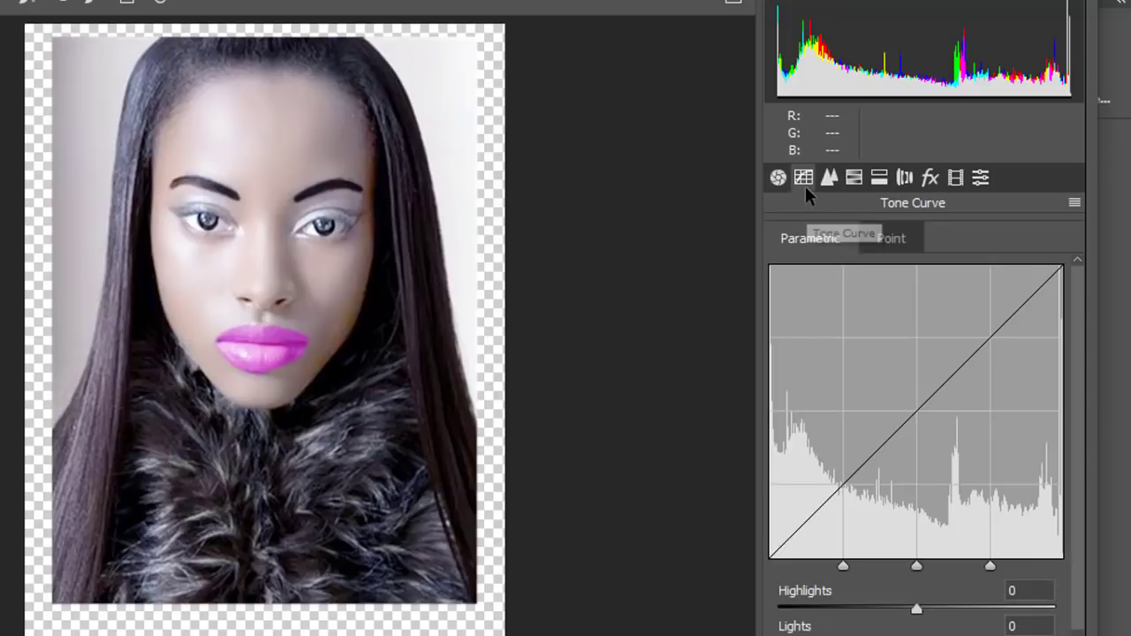
left_click(928, 180)
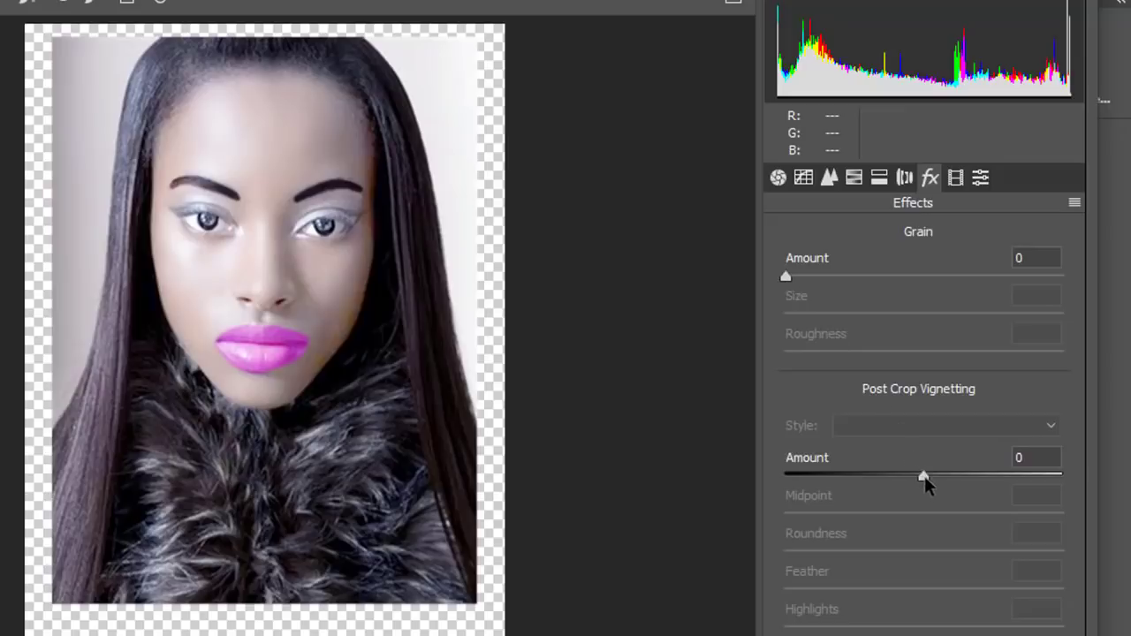
left_click_drag(923, 477, 927, 475)
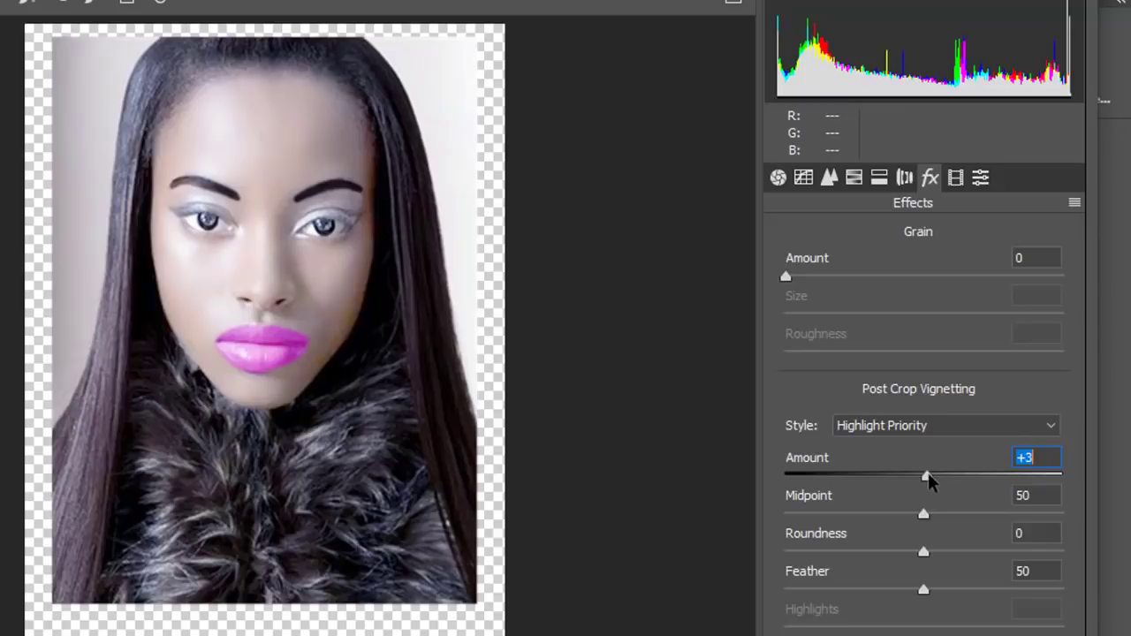
left_click_drag(927, 472, 926, 470)
left_click_drag(926, 474, 926, 472)
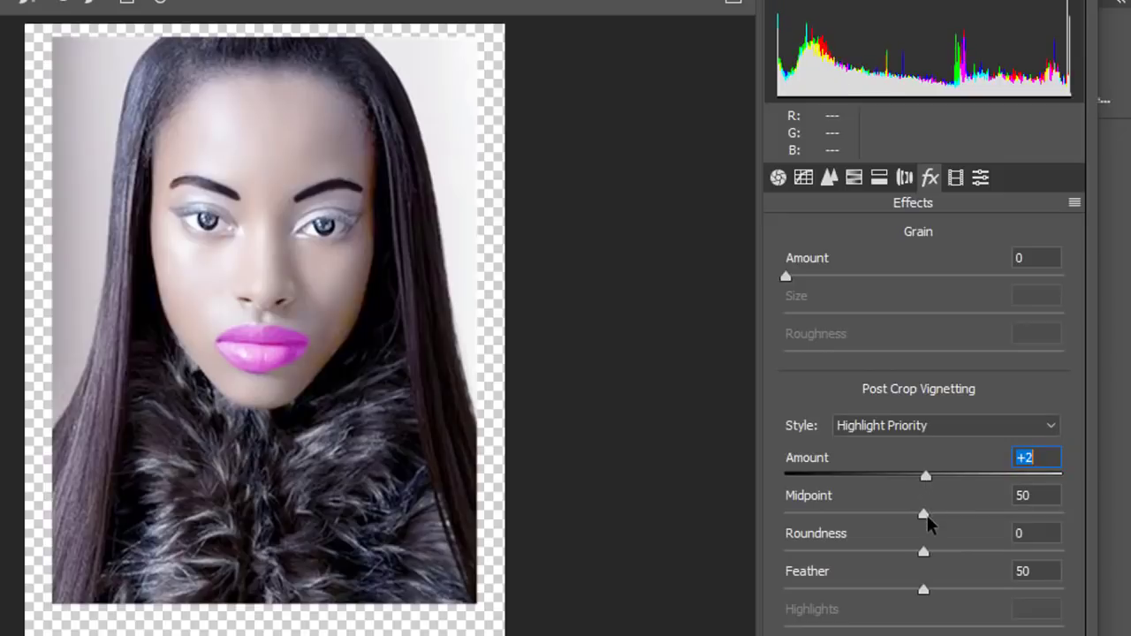
mouse_move(927, 516)
left_mouse_down()
mouse_move(958, 512)
mouse_move(948, 510)
left_mouse_up()
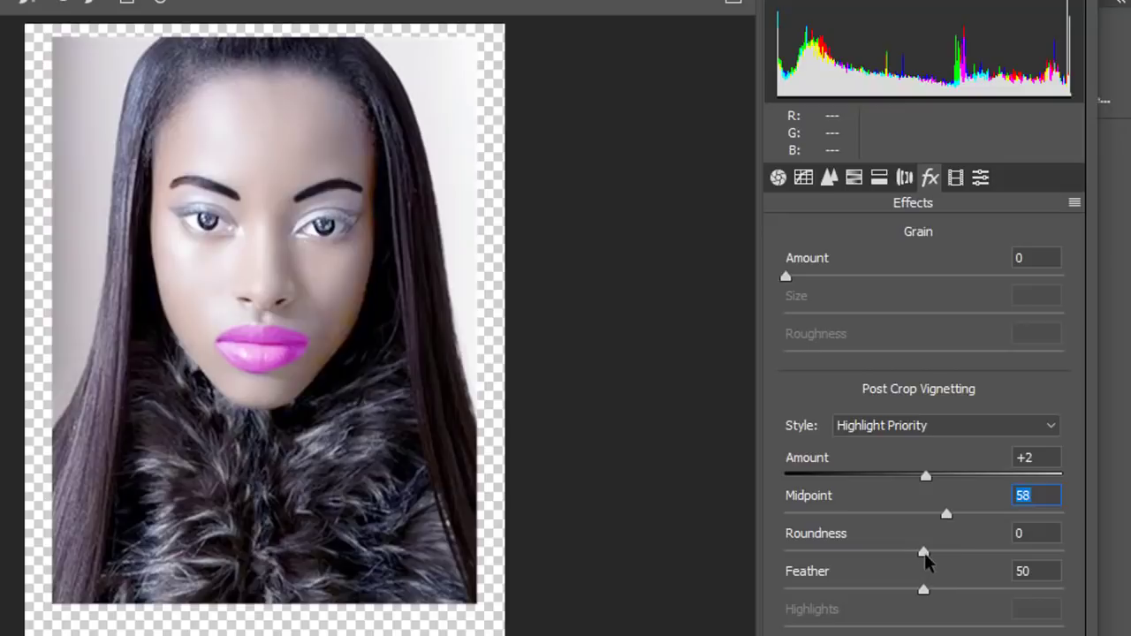
mouse_move(923, 552)
left_mouse_down()
mouse_move(1052, 550)
mouse_move(987, 552)
left_mouse_up()
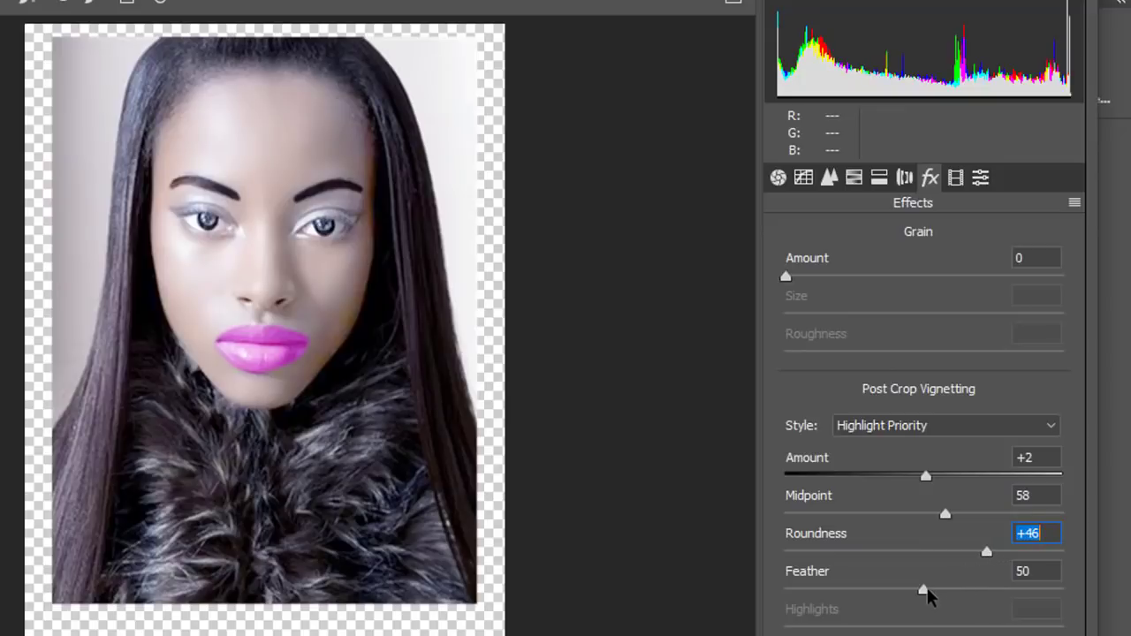
mouse_move(924, 590)
left_mouse_down()
mouse_move(942, 590)
mouse_move(931, 586)
left_mouse_up()
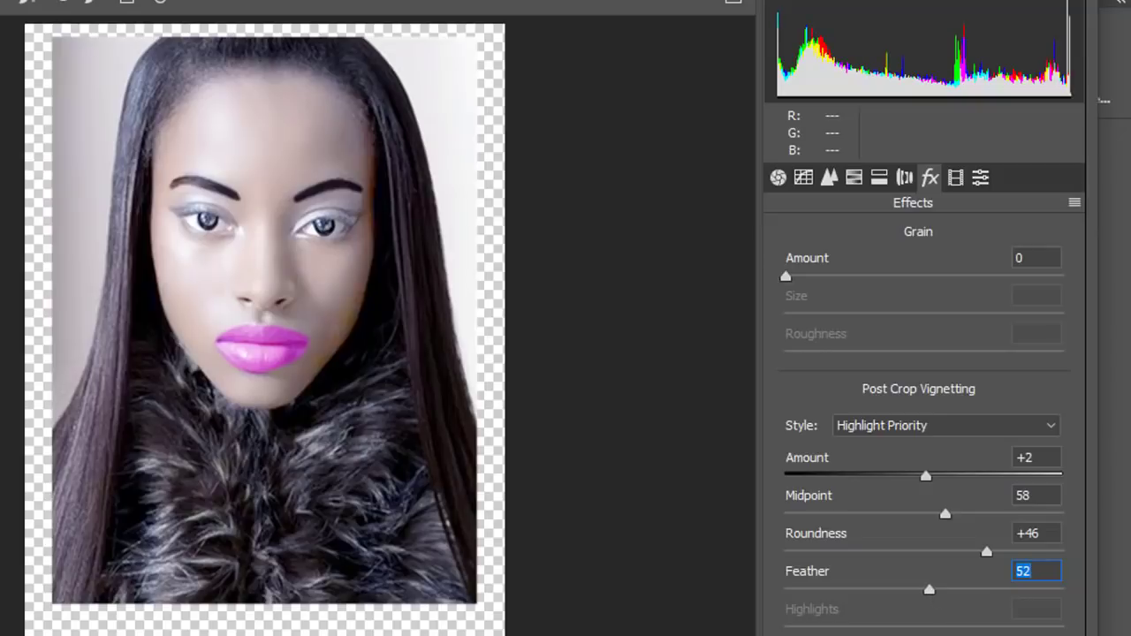
Step: Commit the vignette and reopen the Camera Raw Filter on Color Balance 1
key("Return")
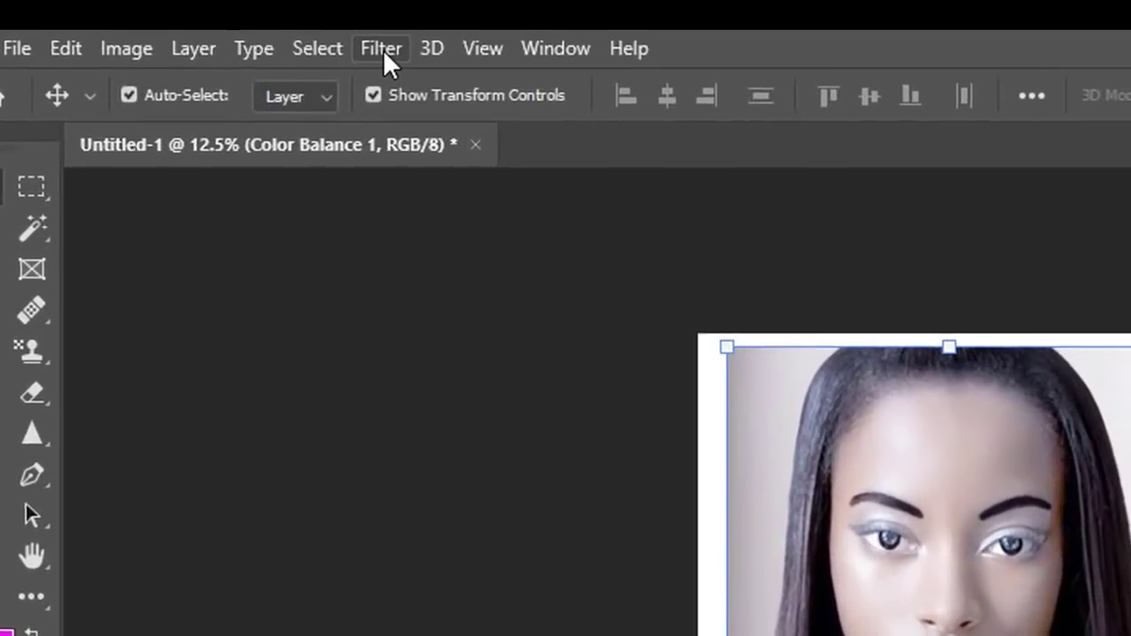
left_click(383, 51)
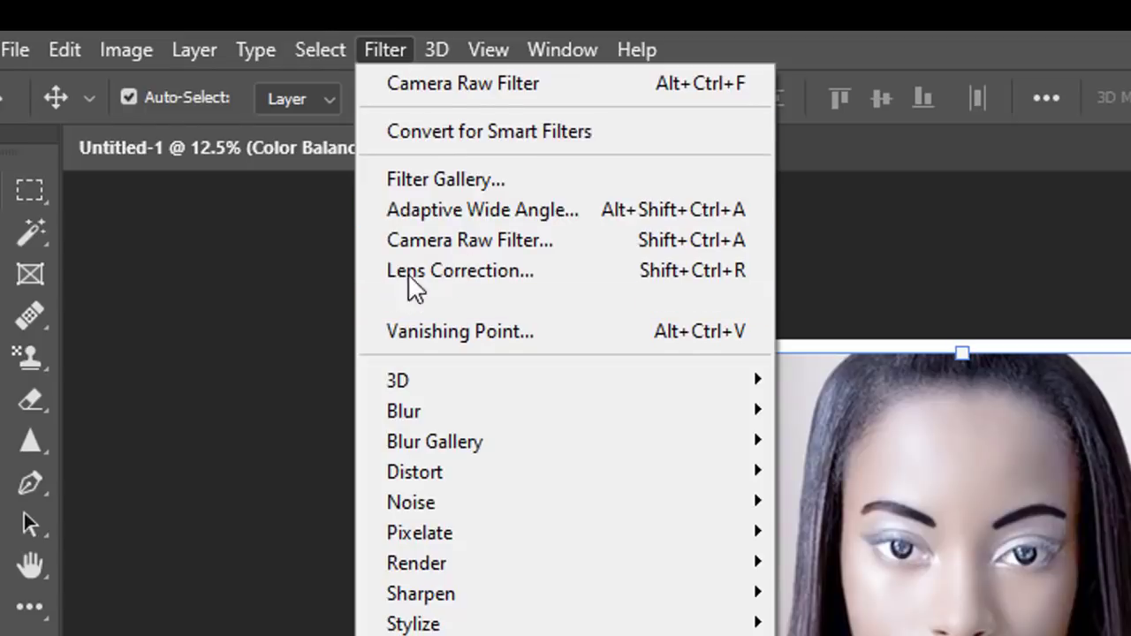
left_click(447, 236)
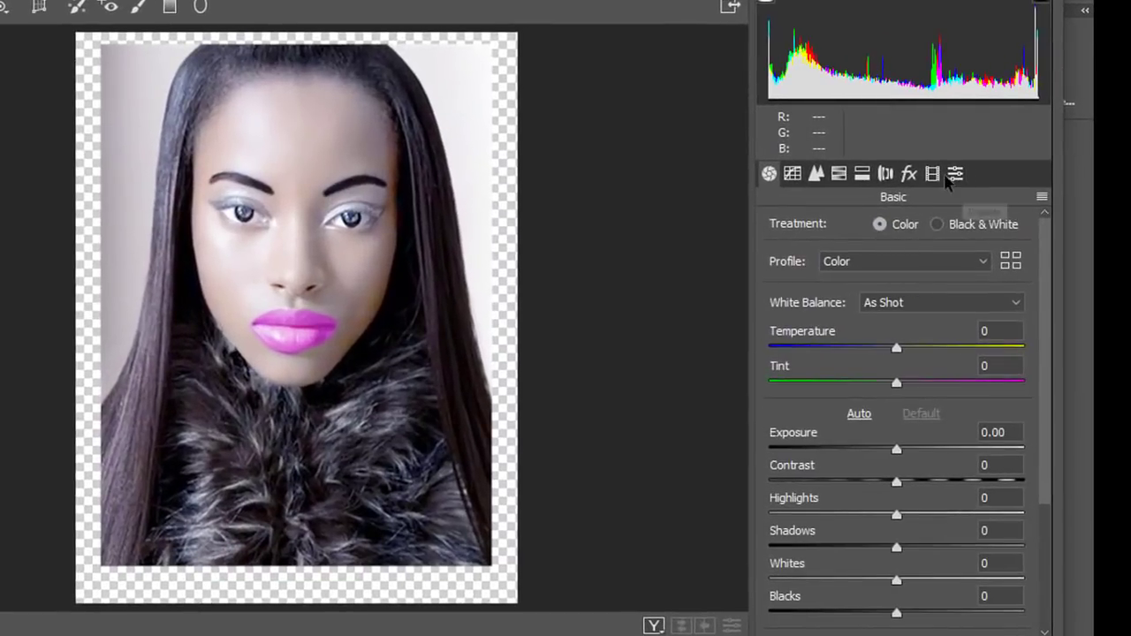
Step: Apply calibration: Shadows Tint +4, Red Primary Hue -1, Blue Primary Hue +23, Blue Saturation +61
left_click(932, 174)
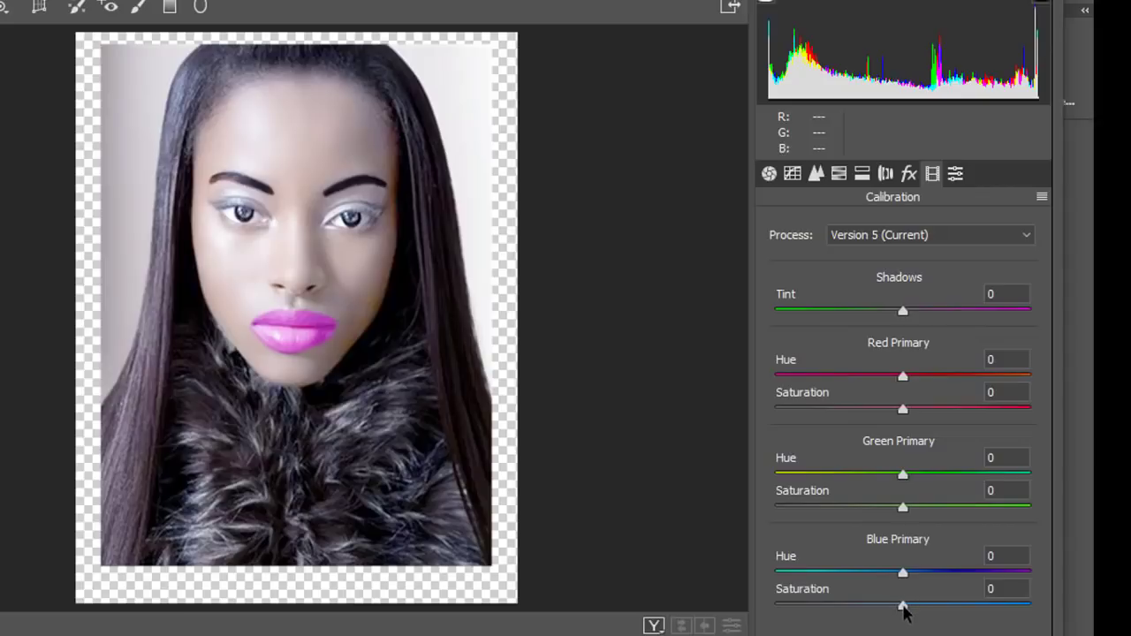
left_click_drag(902, 613, 980, 608)
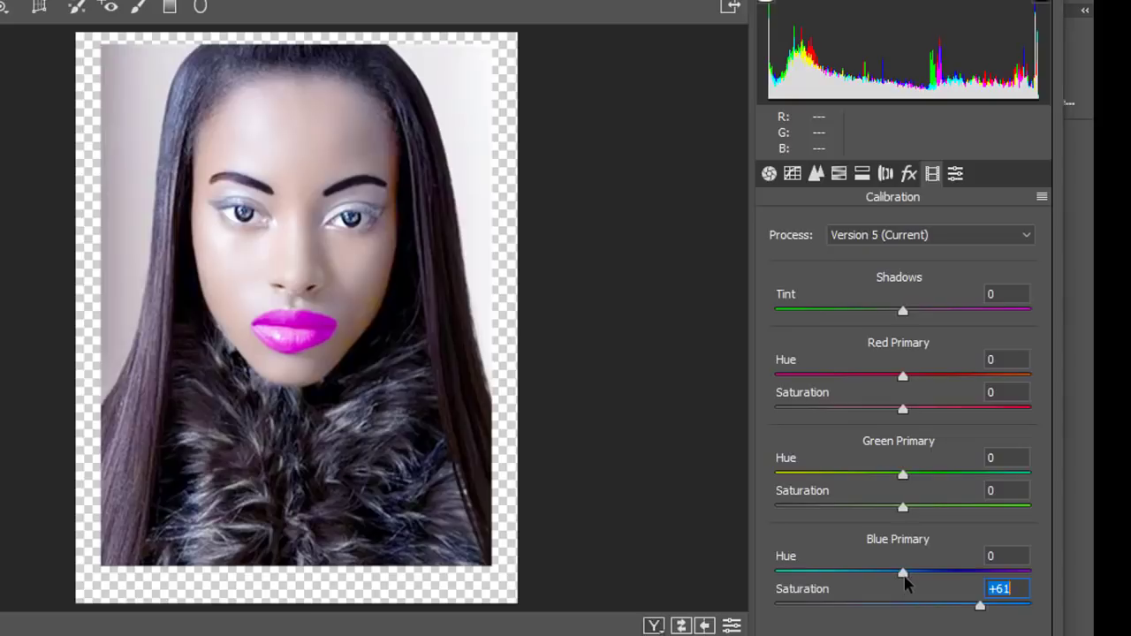
left_click_drag(902, 572, 909, 583)
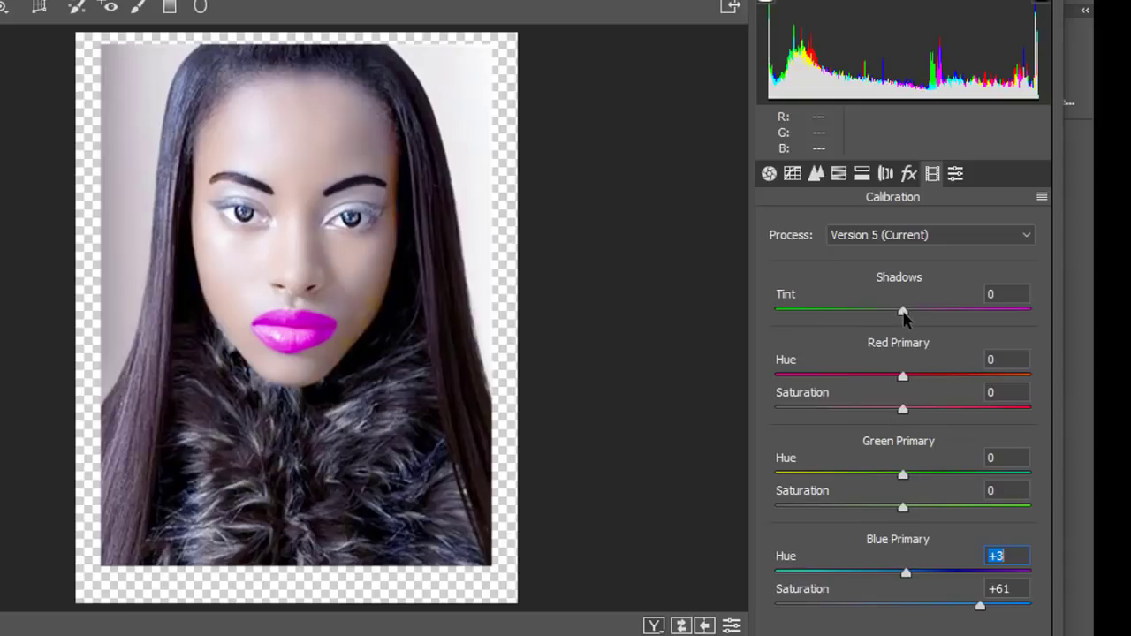
mouse_move(903, 312)
left_mouse_down()
mouse_move(959, 318)
mouse_move(909, 317)
left_mouse_up()
mouse_move(902, 376)
left_mouse_down()
mouse_move(916, 378)
mouse_move(900, 380)
left_mouse_up()
left_click_drag(908, 572, 934, 574)
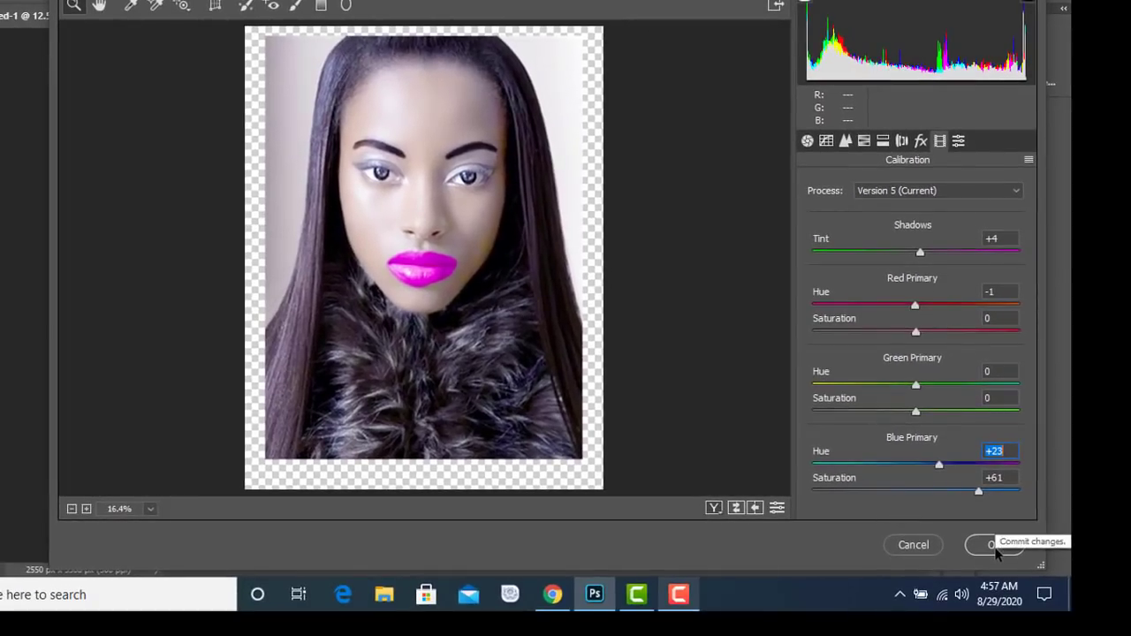
left_click(993, 545)
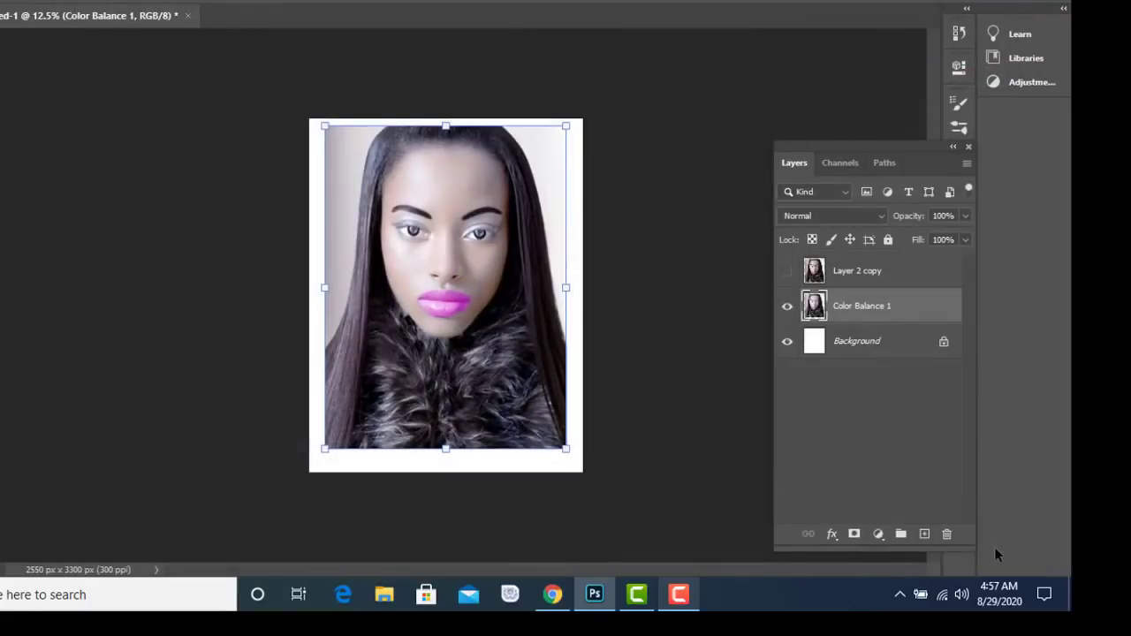